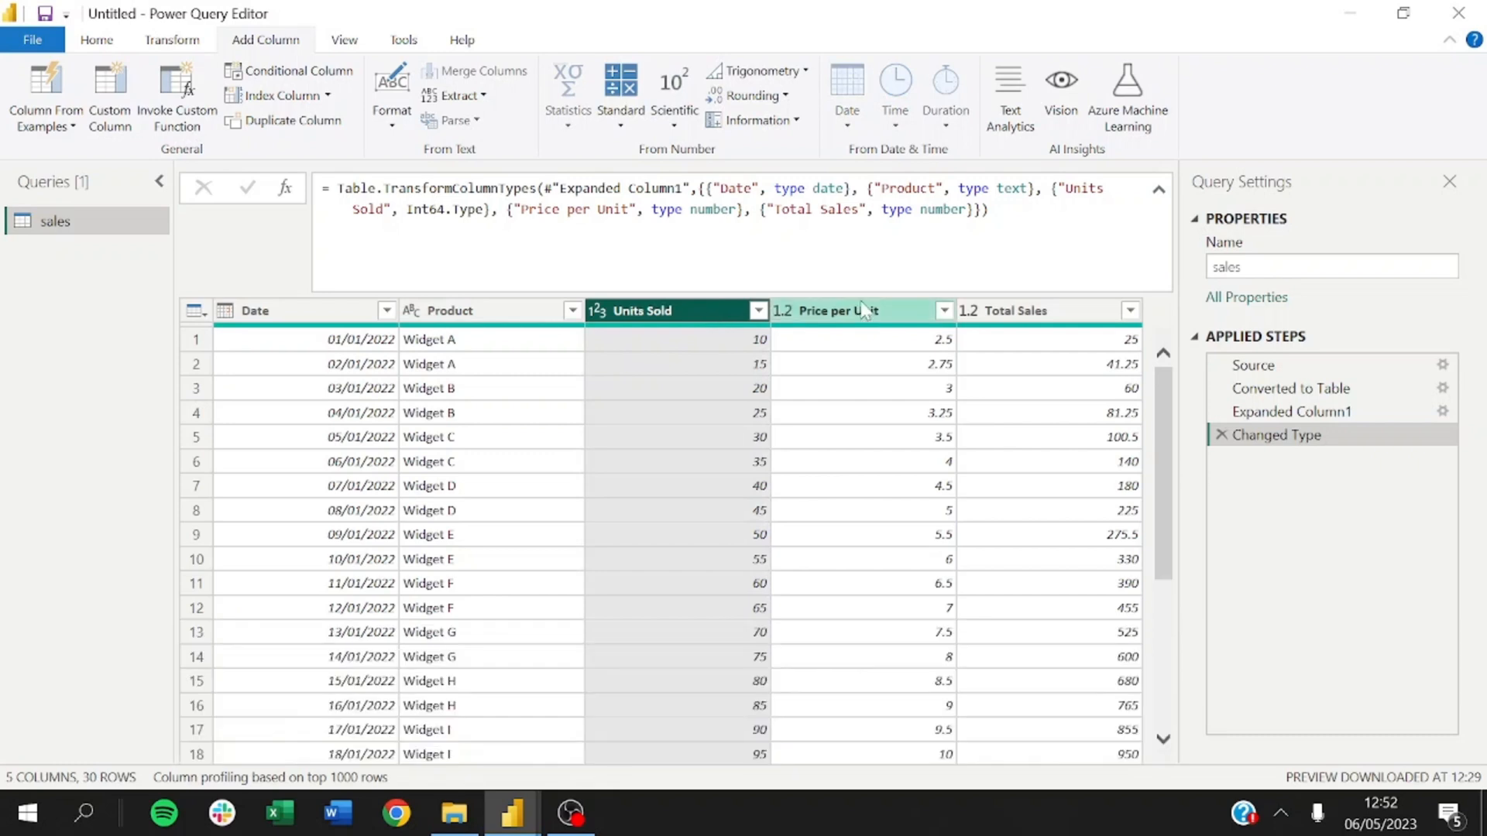
click(858, 310)
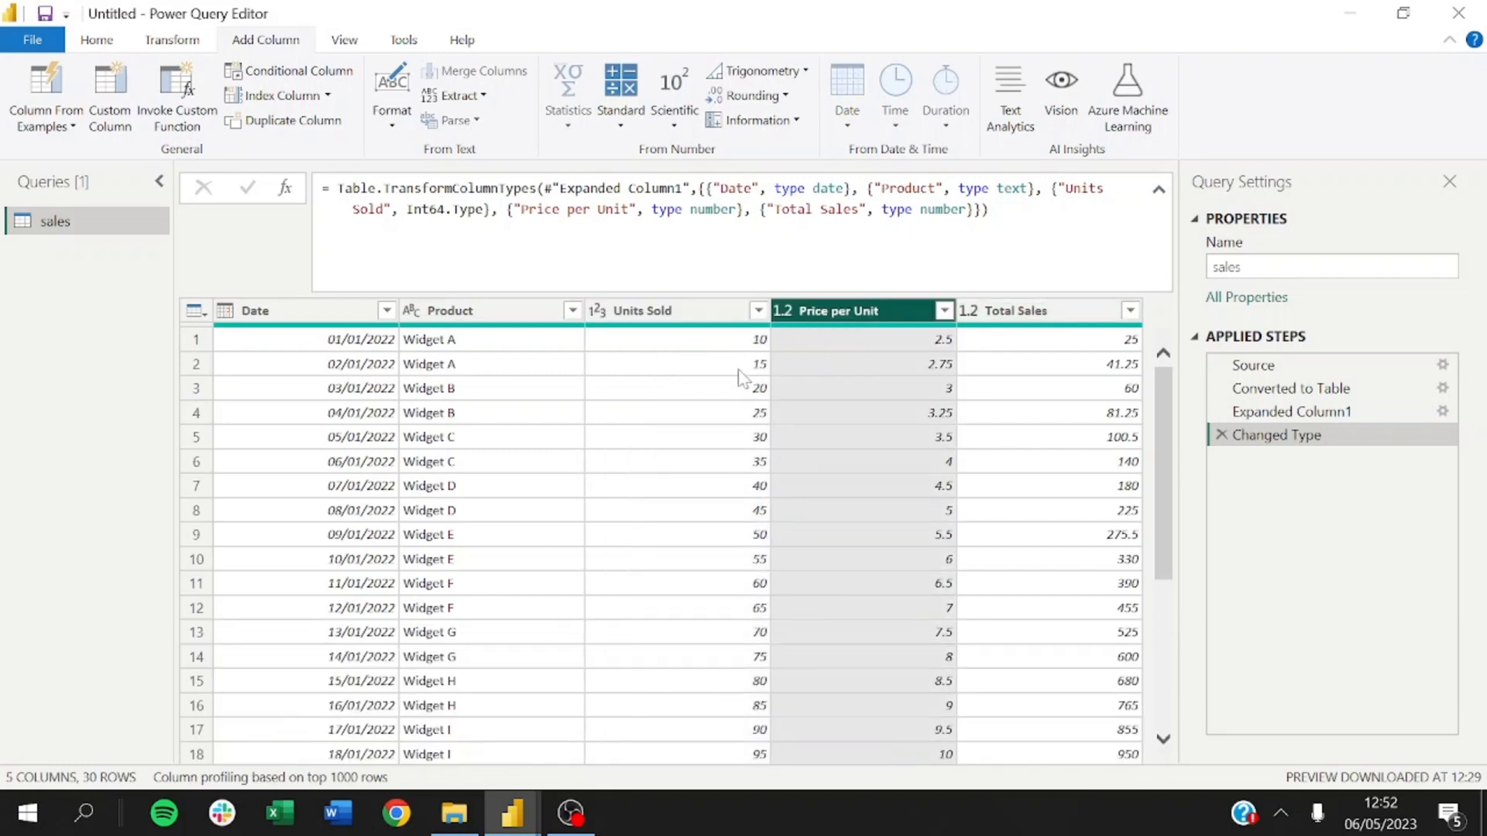
click(672, 317)
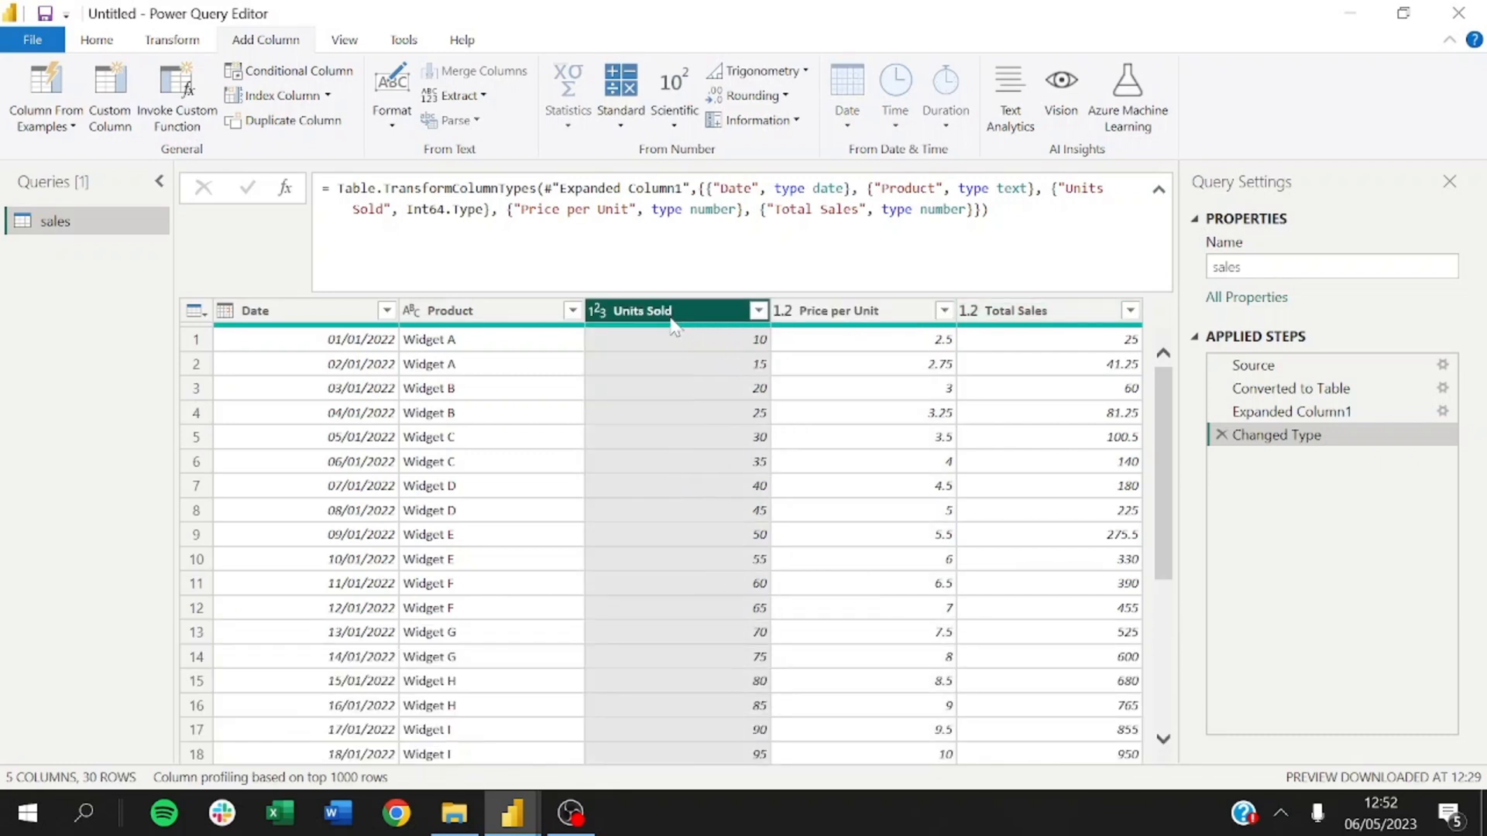
click(860, 317)
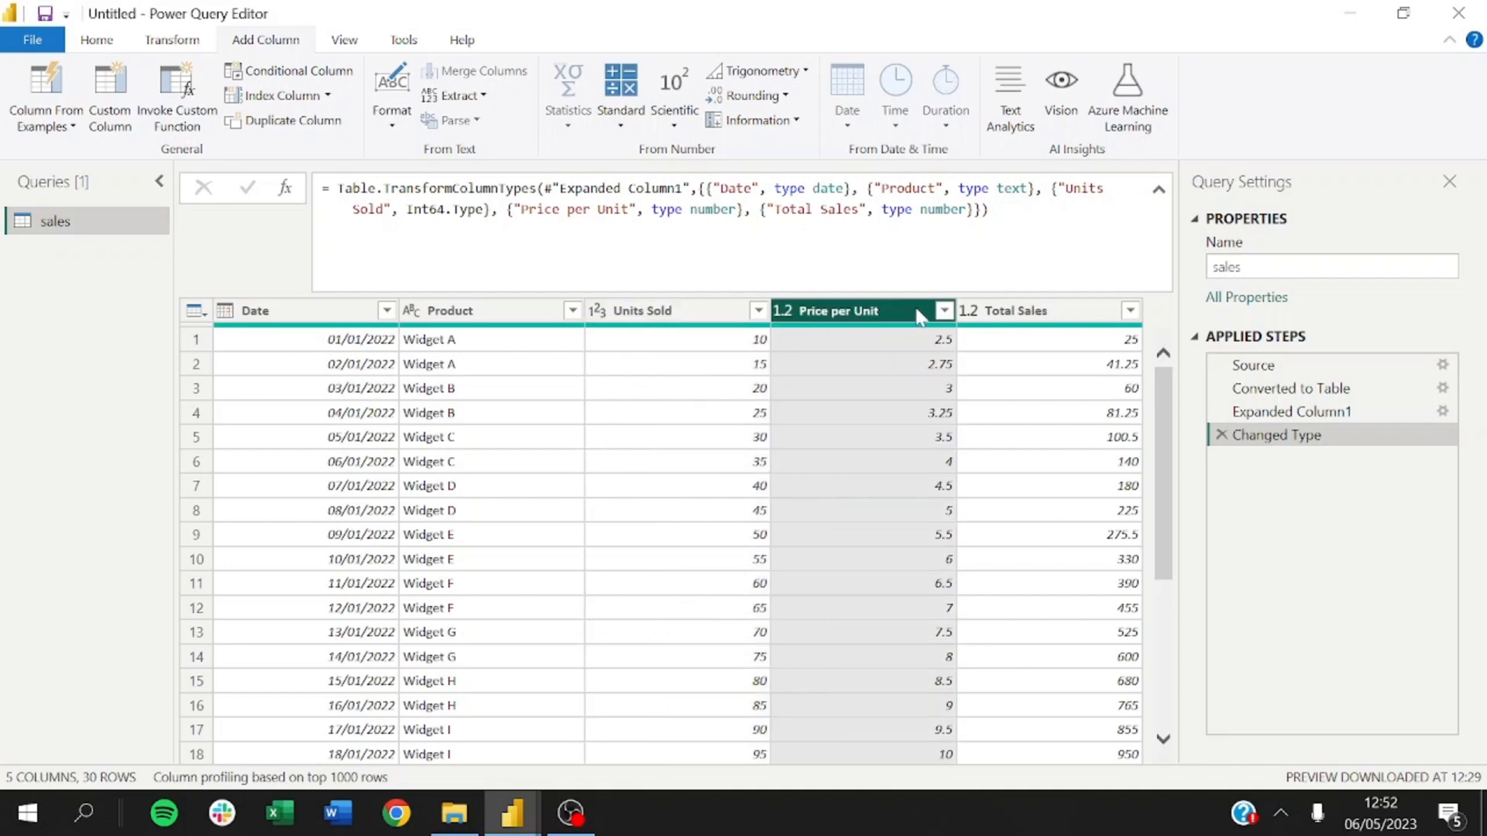
click(1037, 316)
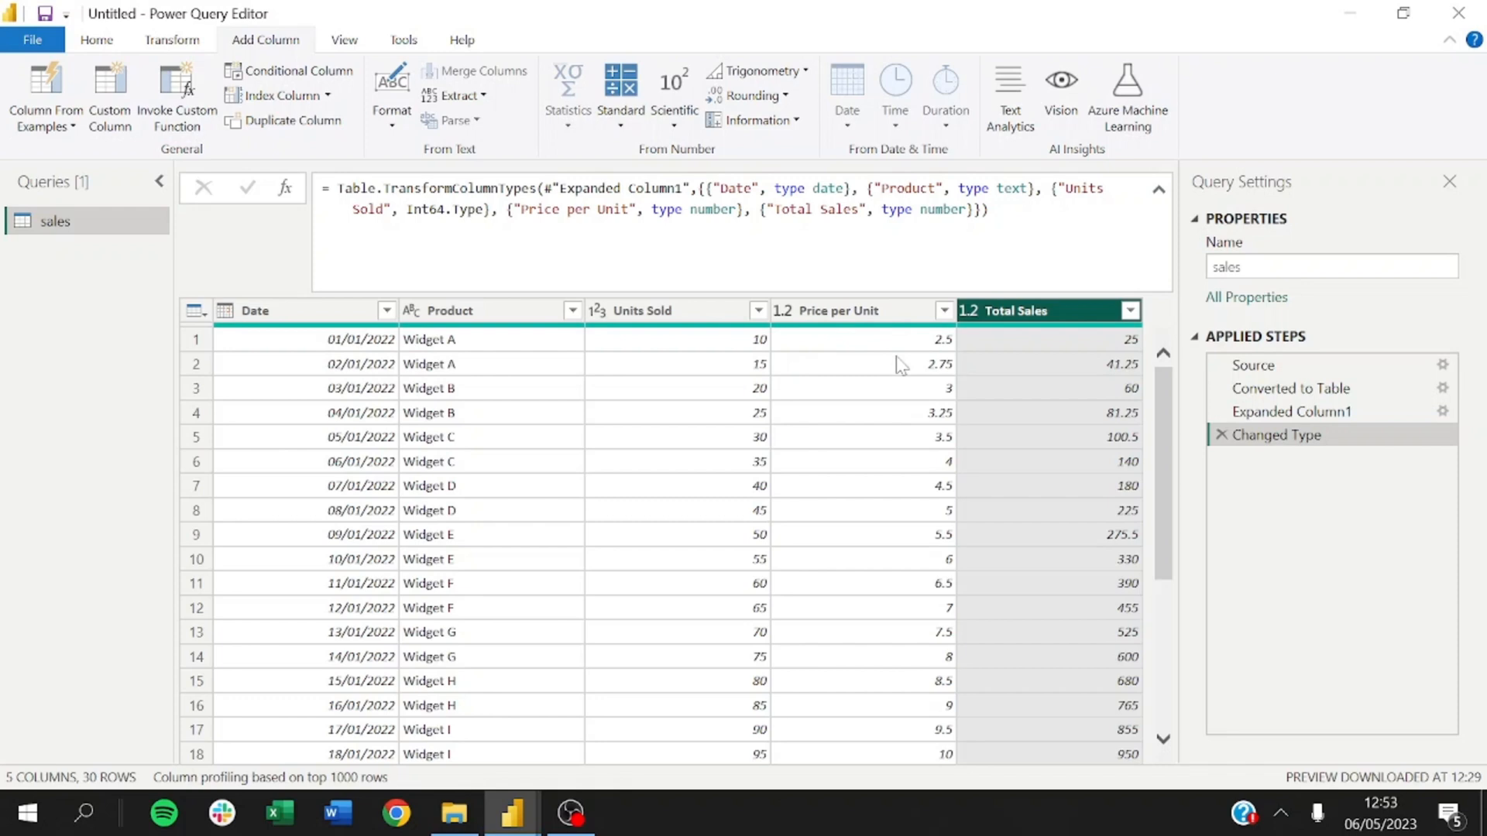
- Add a column that multiplies Units Sold by Price per Unit
click(672, 313)
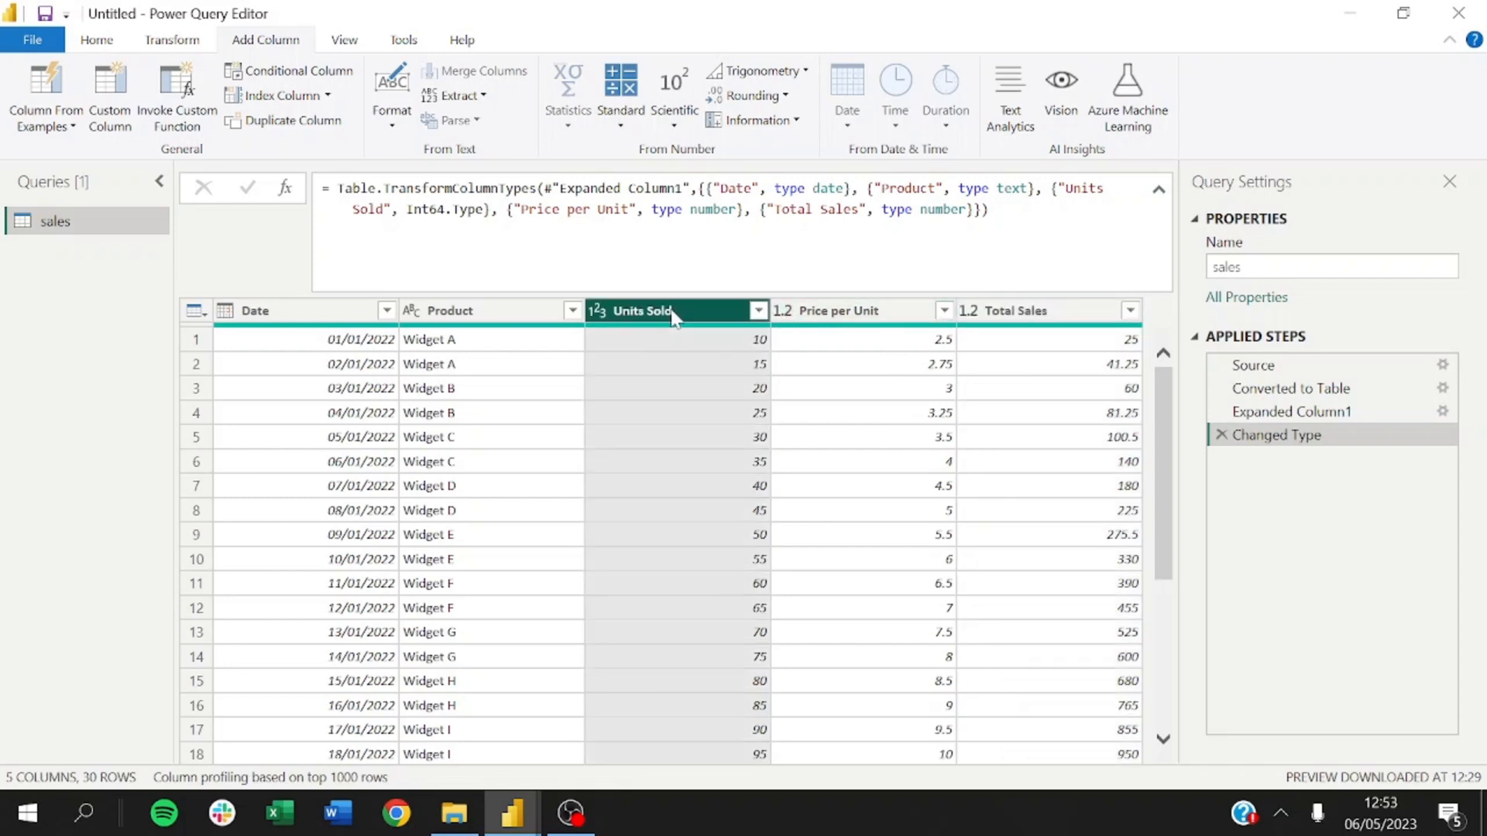
ctrl+click(821, 314)
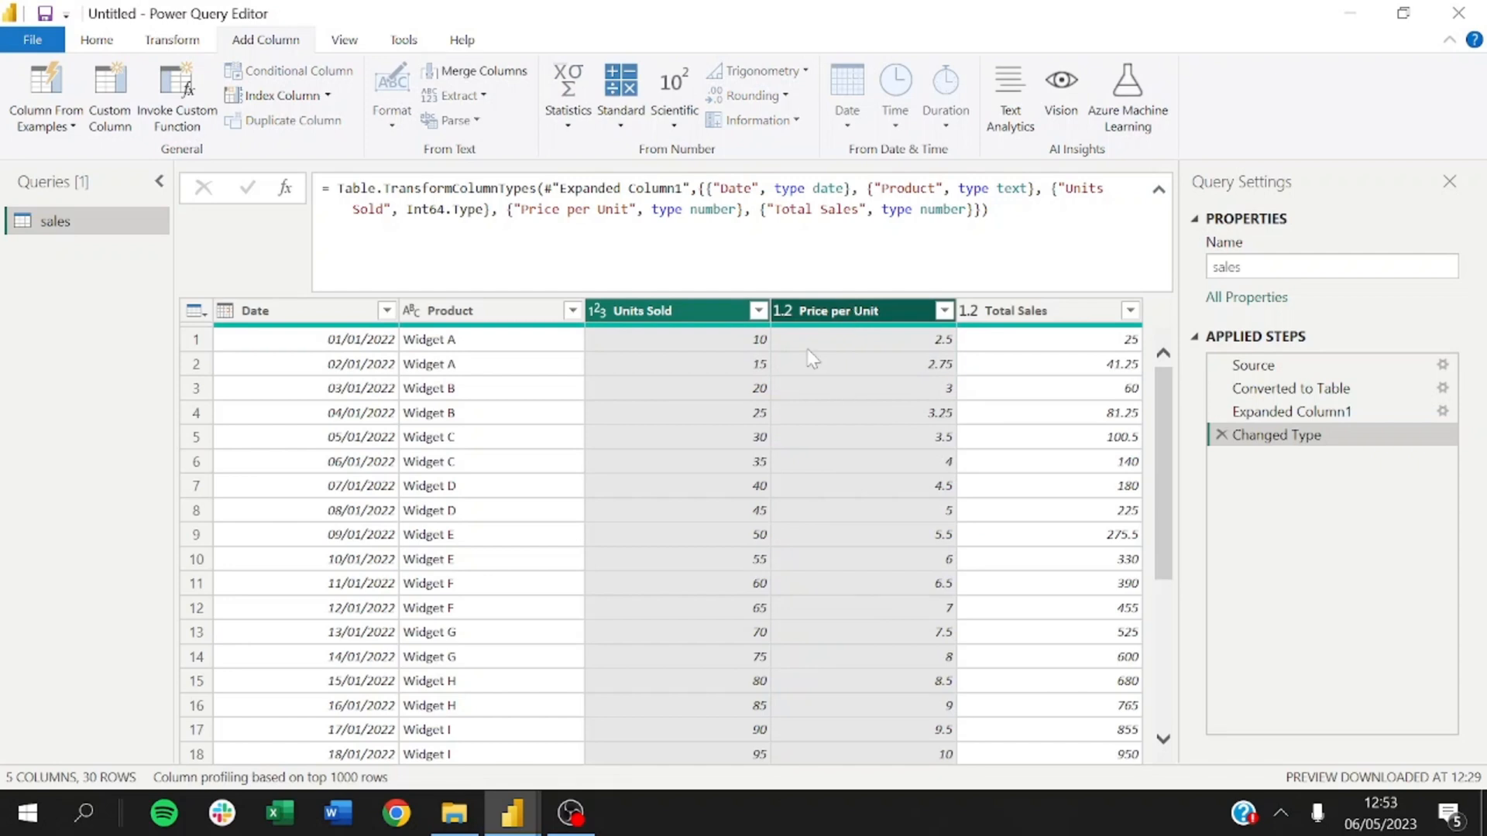
click(622, 123)
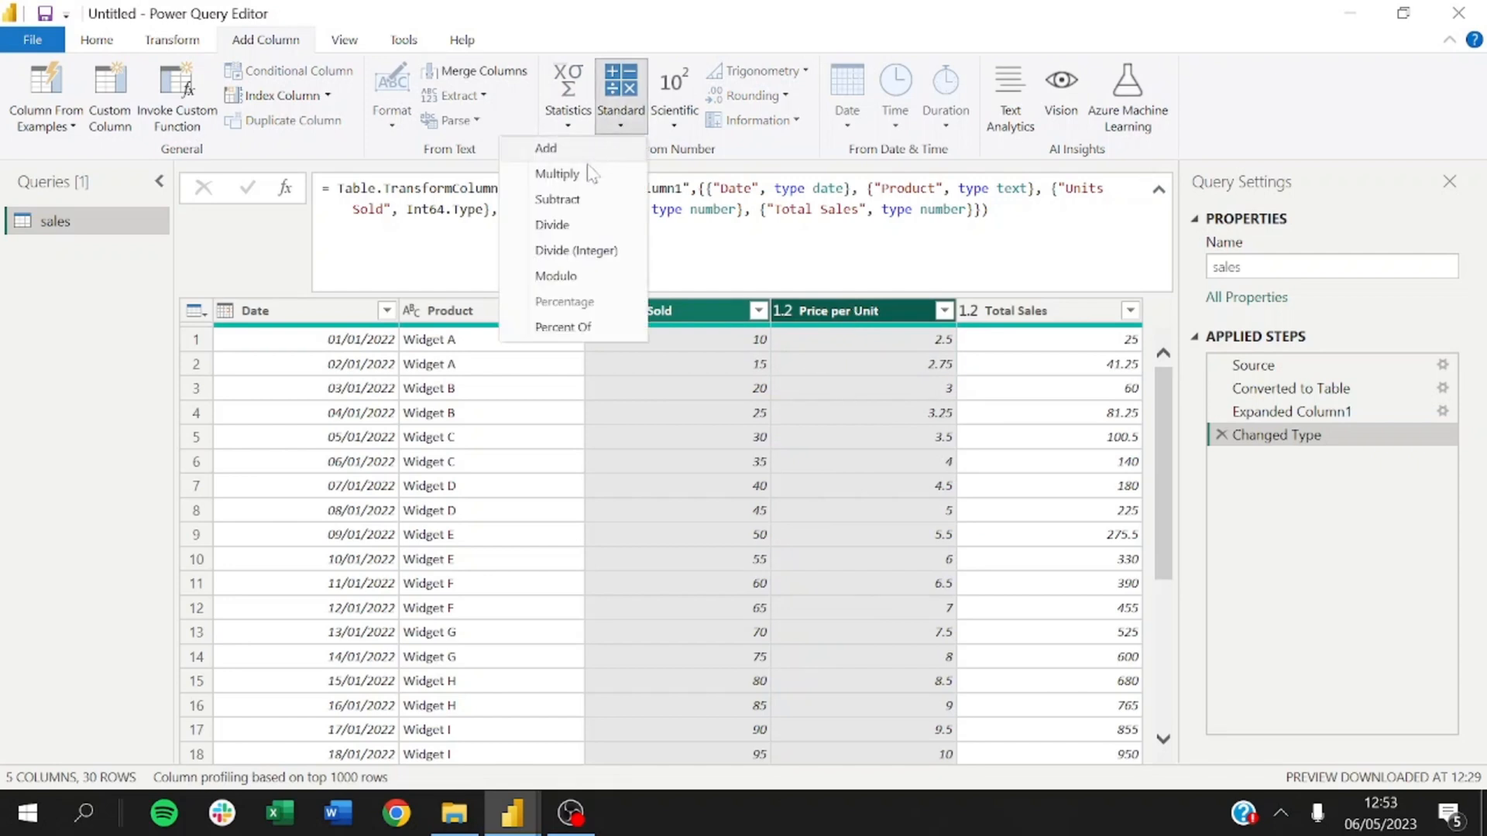
click(557, 174)
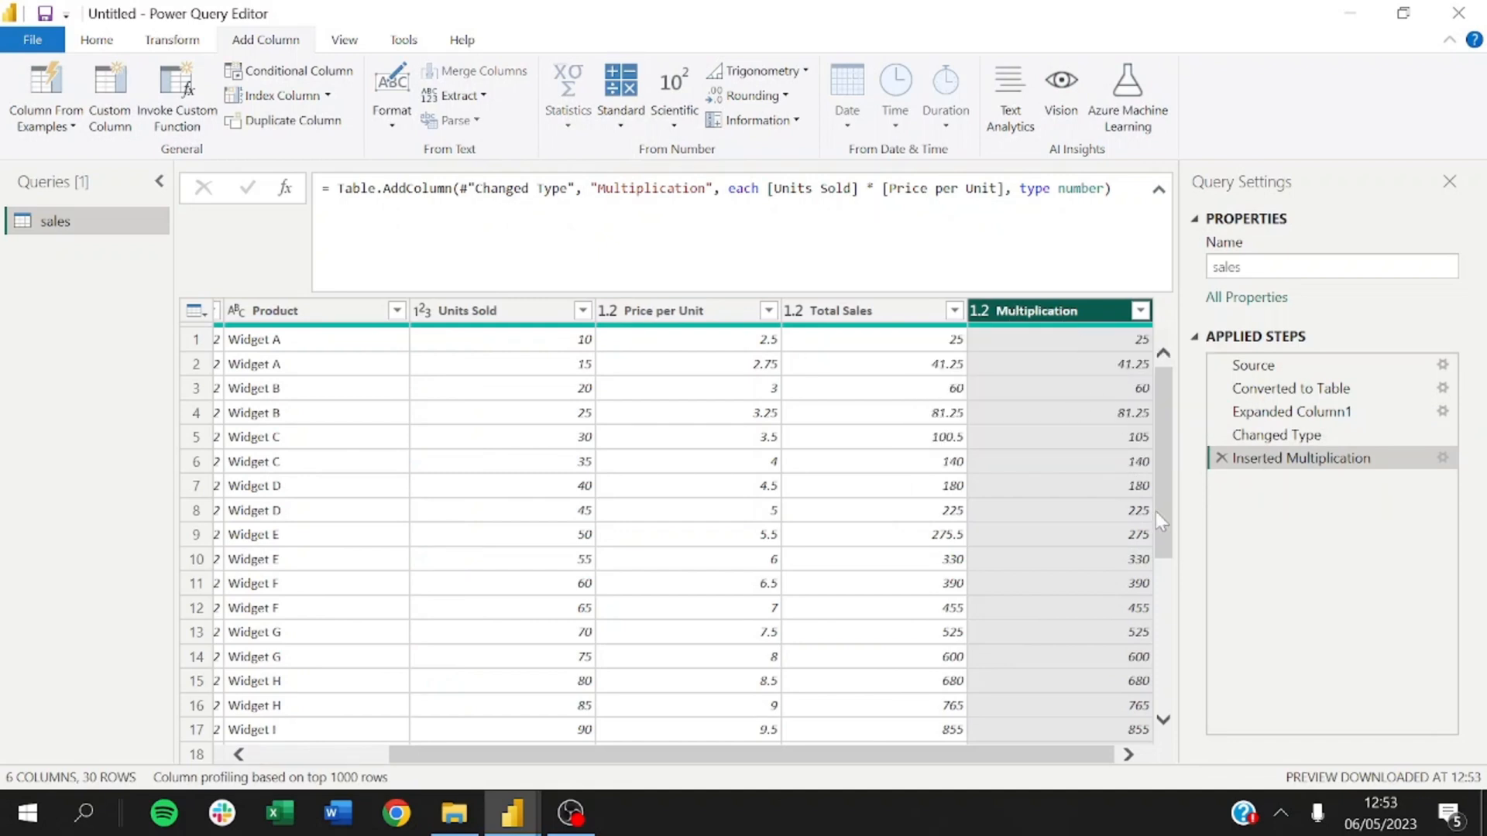
drag(1171, 416, 1162, 372)
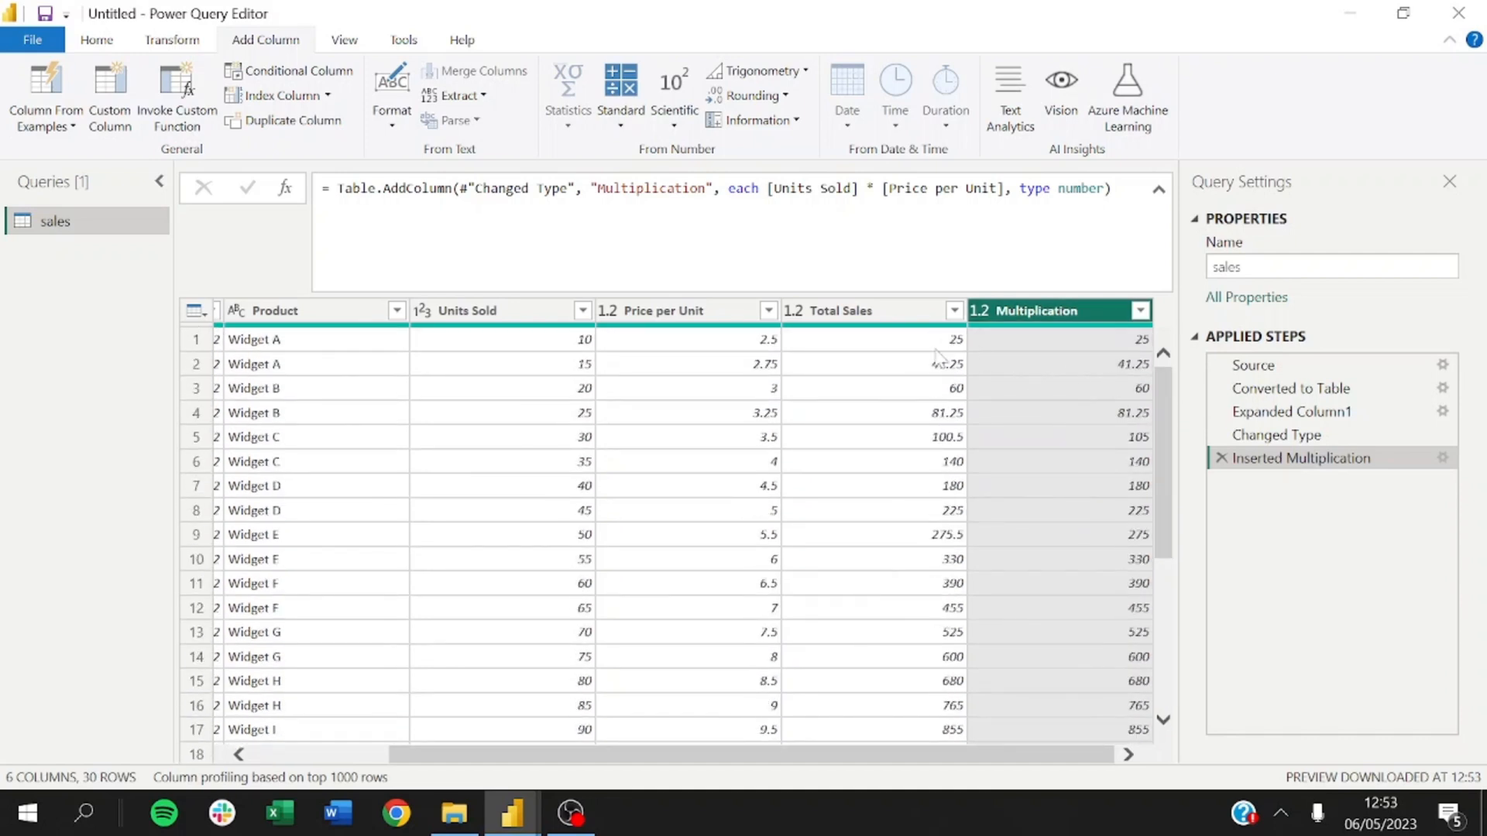
- Start a conditional column whose condition tests whether Total Sales equals the Multiplication column
click(857, 313)
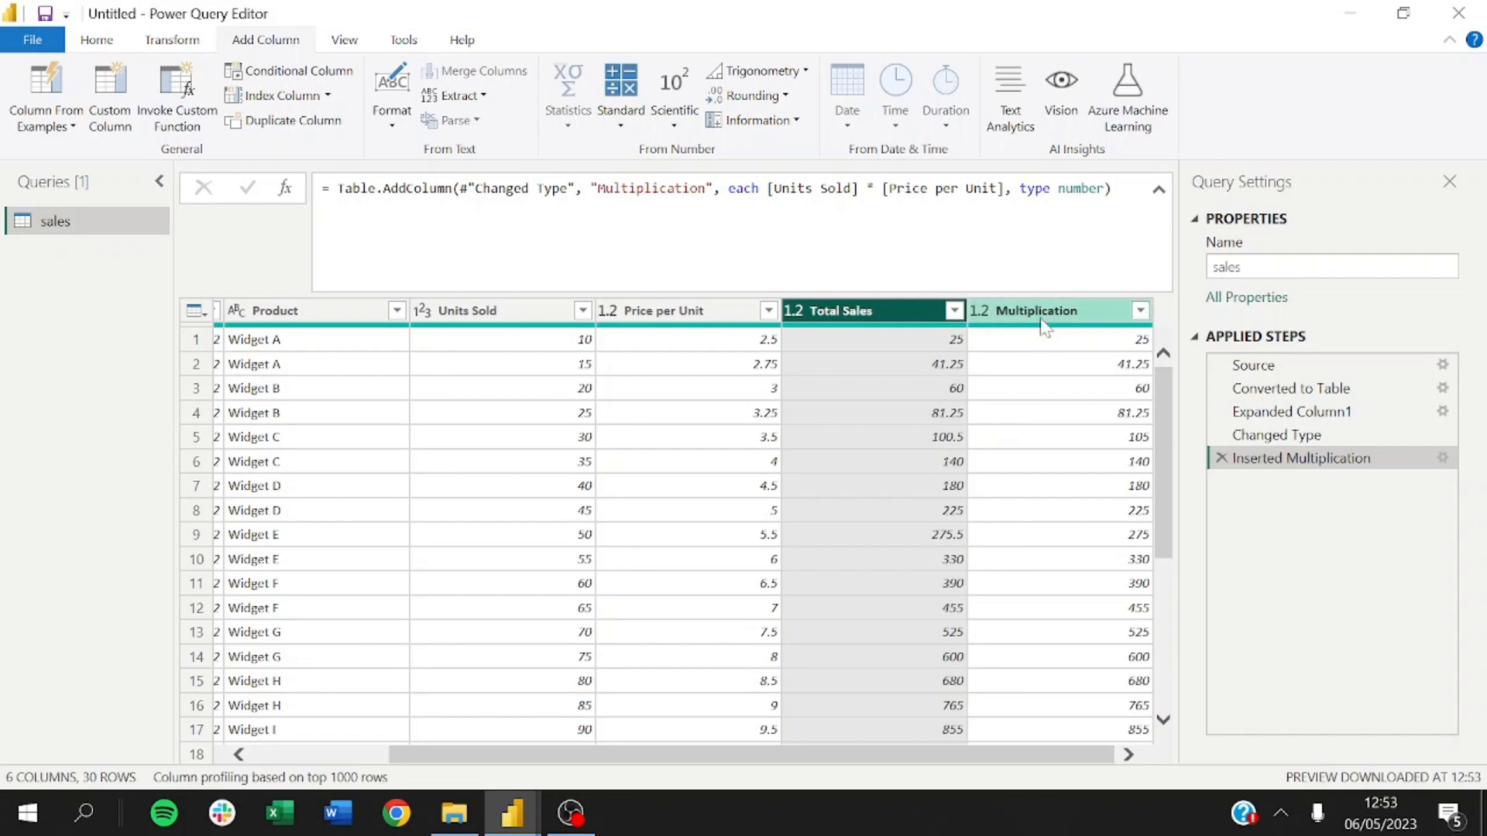
click(274, 80)
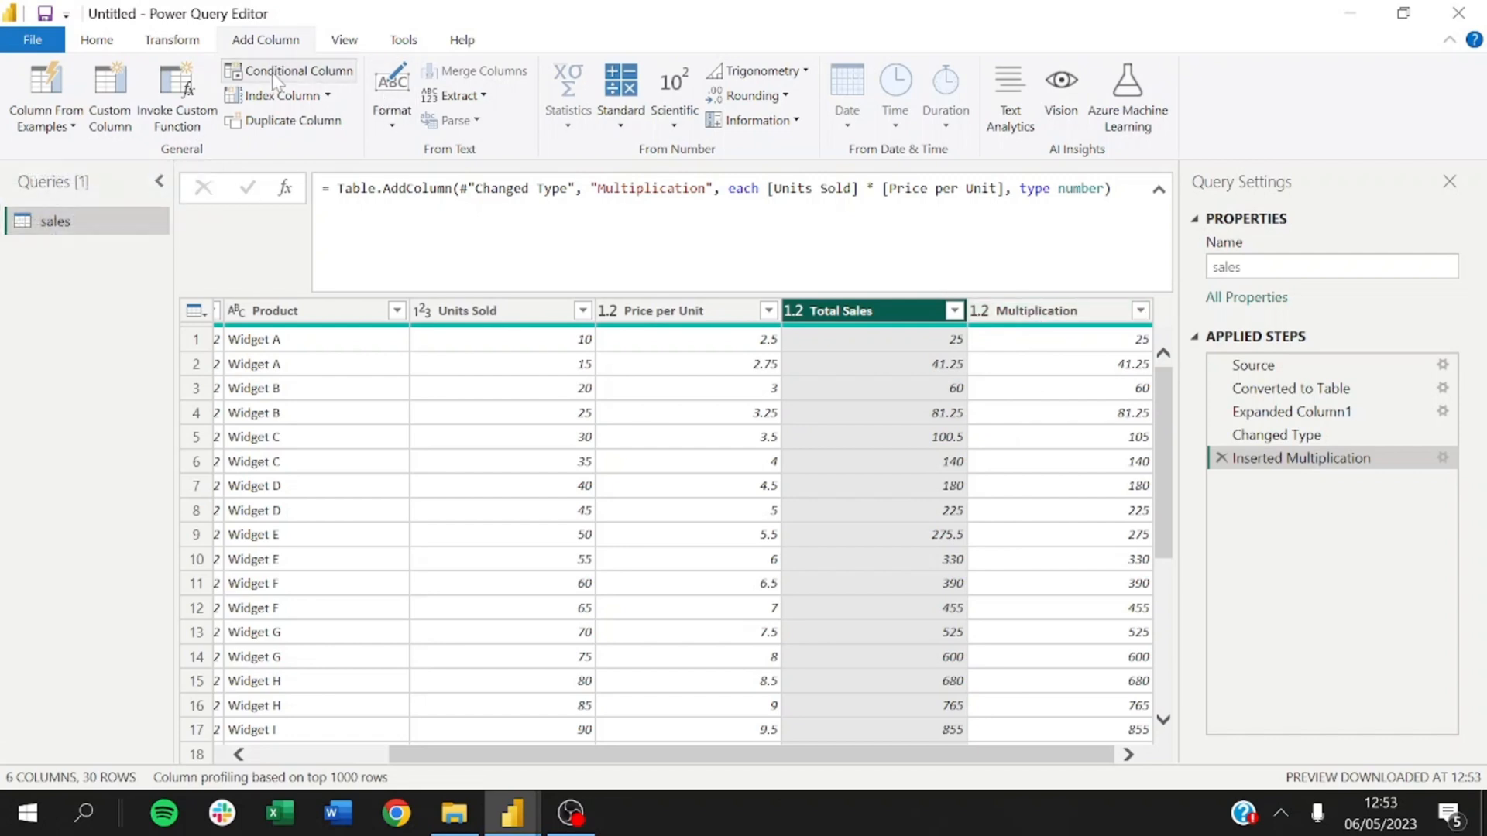
click(401, 380)
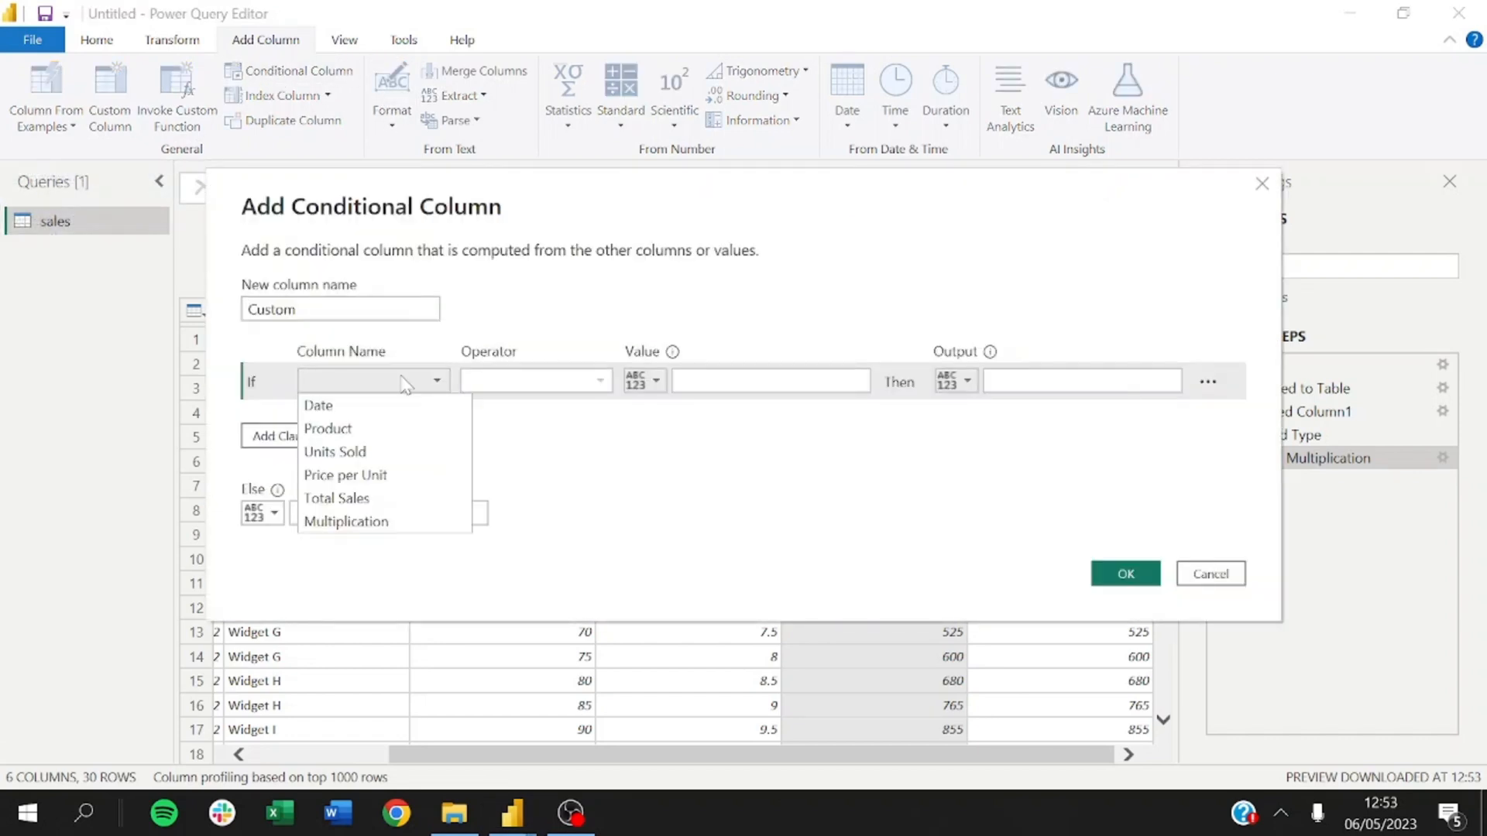
click(348, 498)
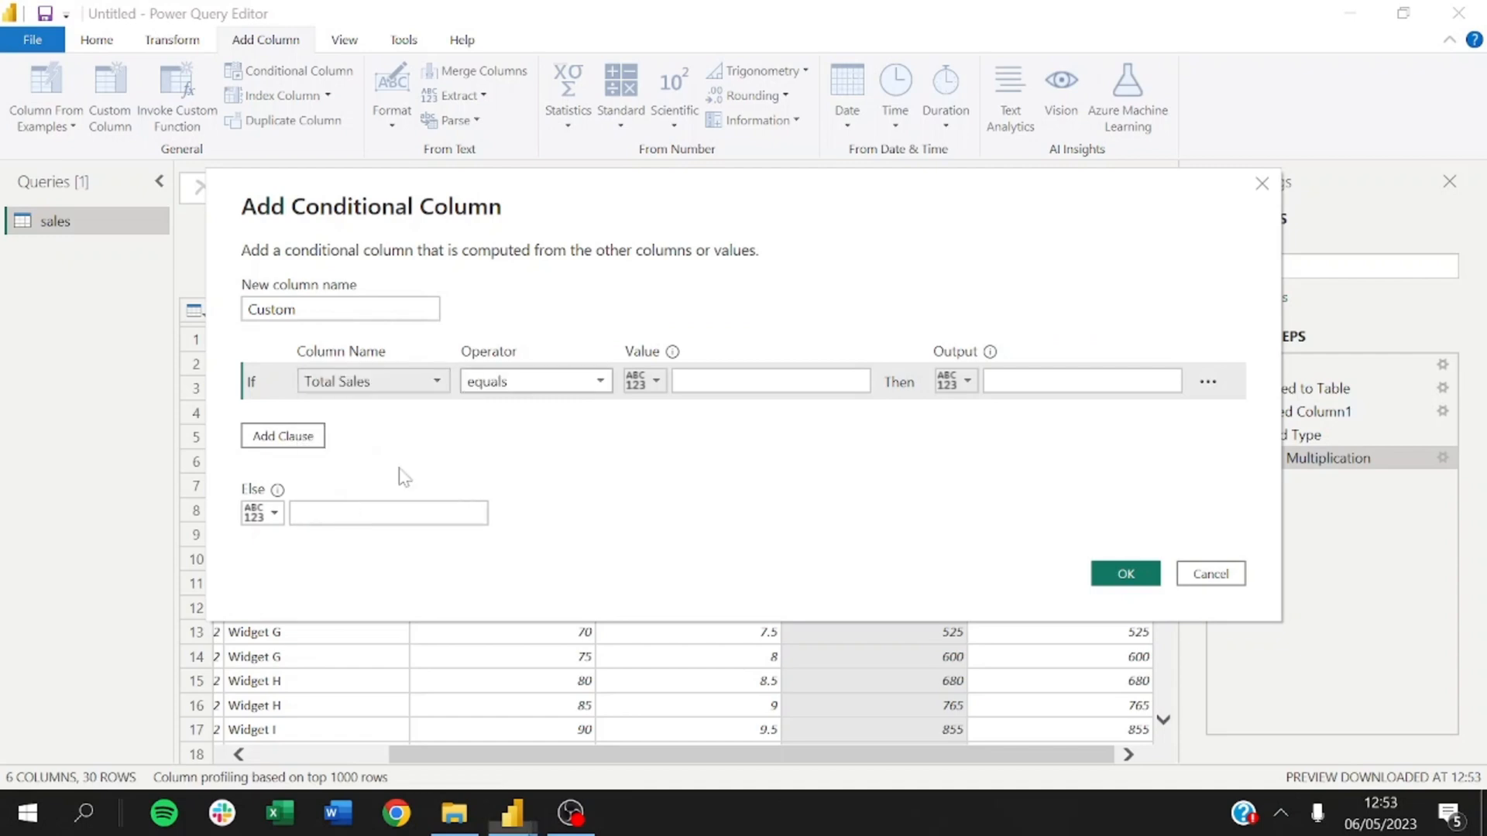
click(639, 382)
click(670, 433)
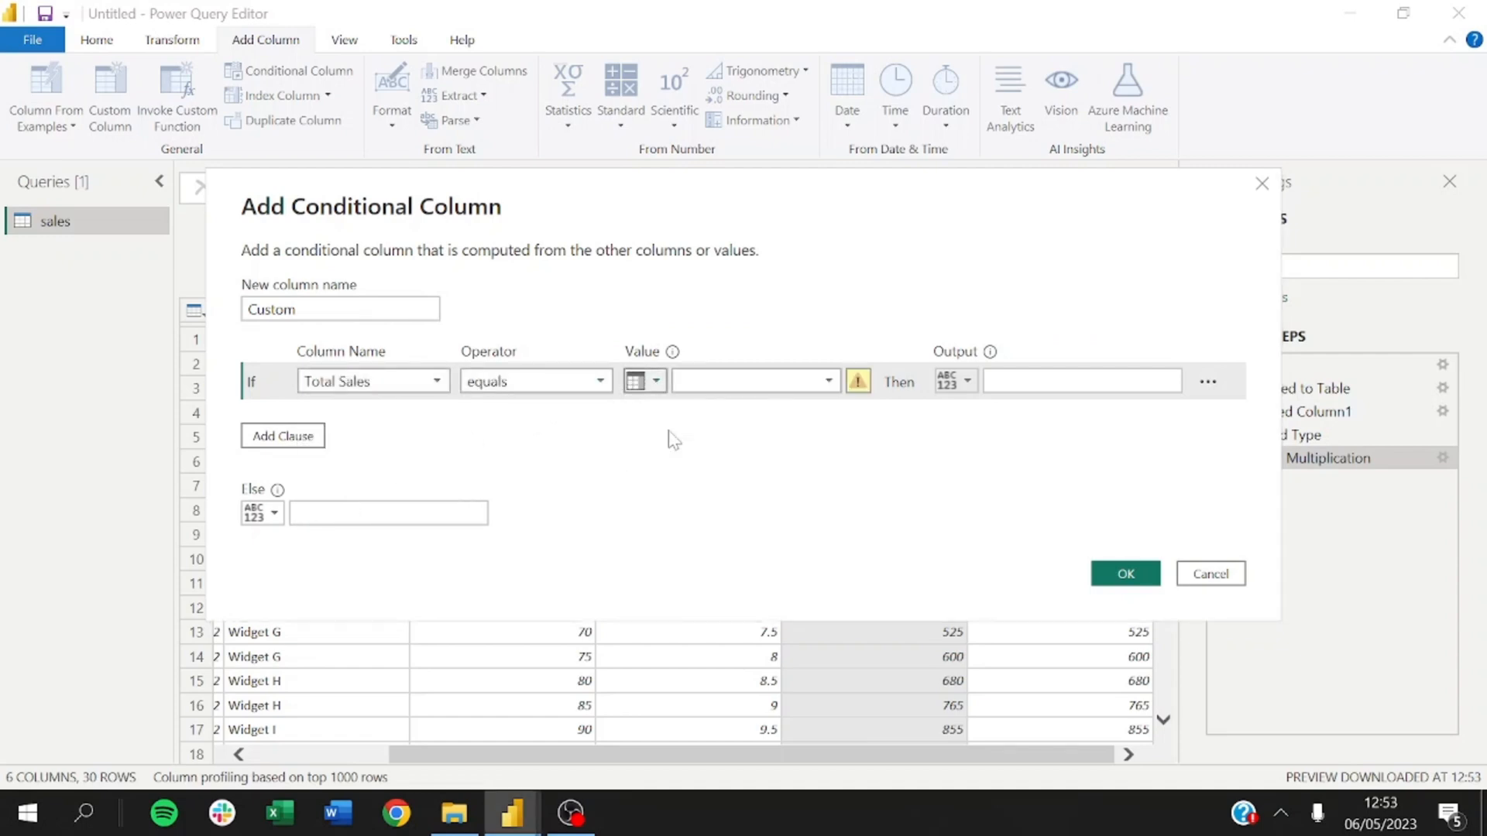
click(658, 381)
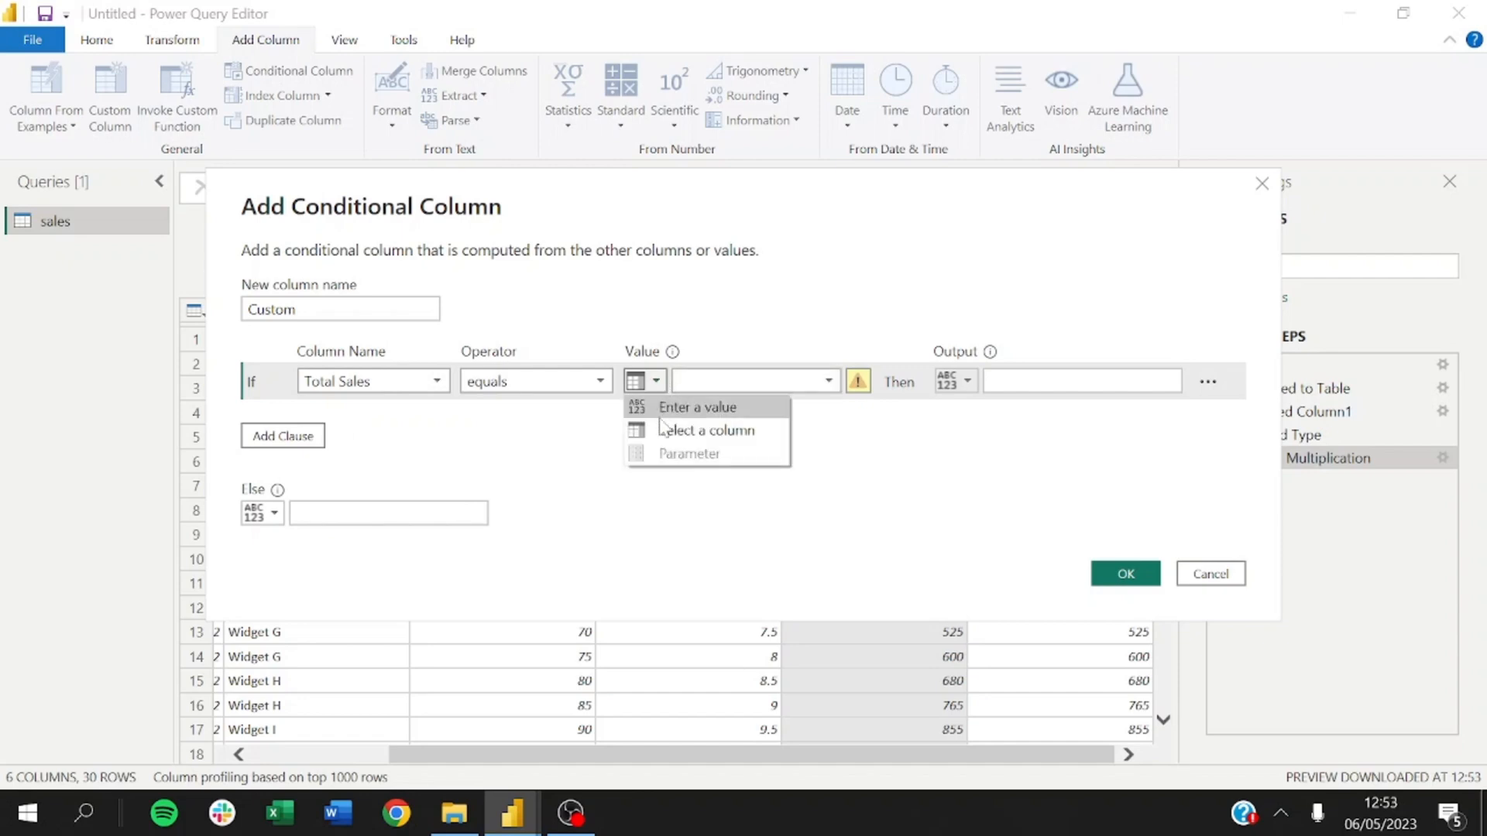
click(830, 384)
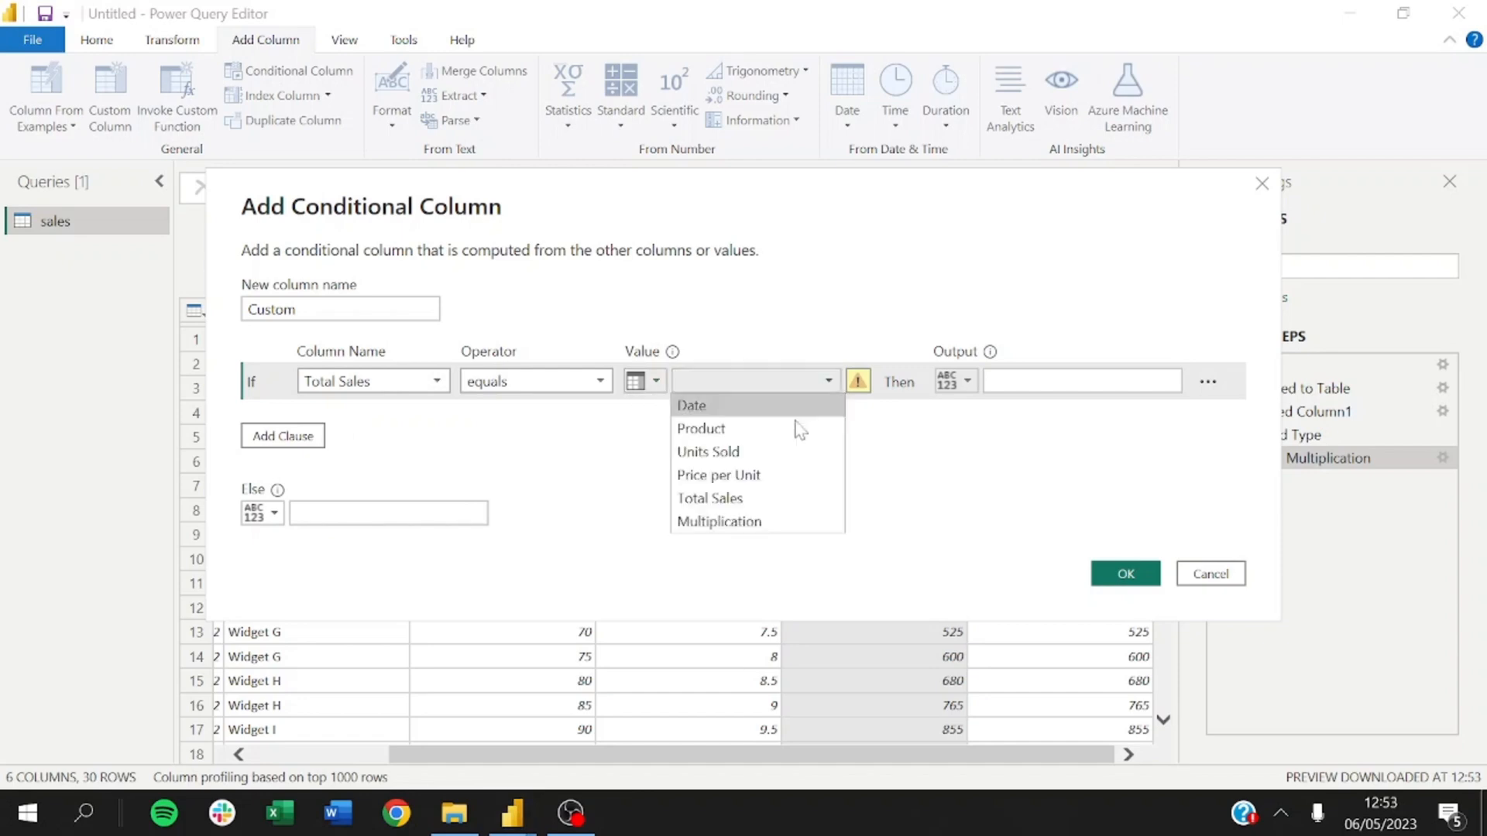
click(740, 519)
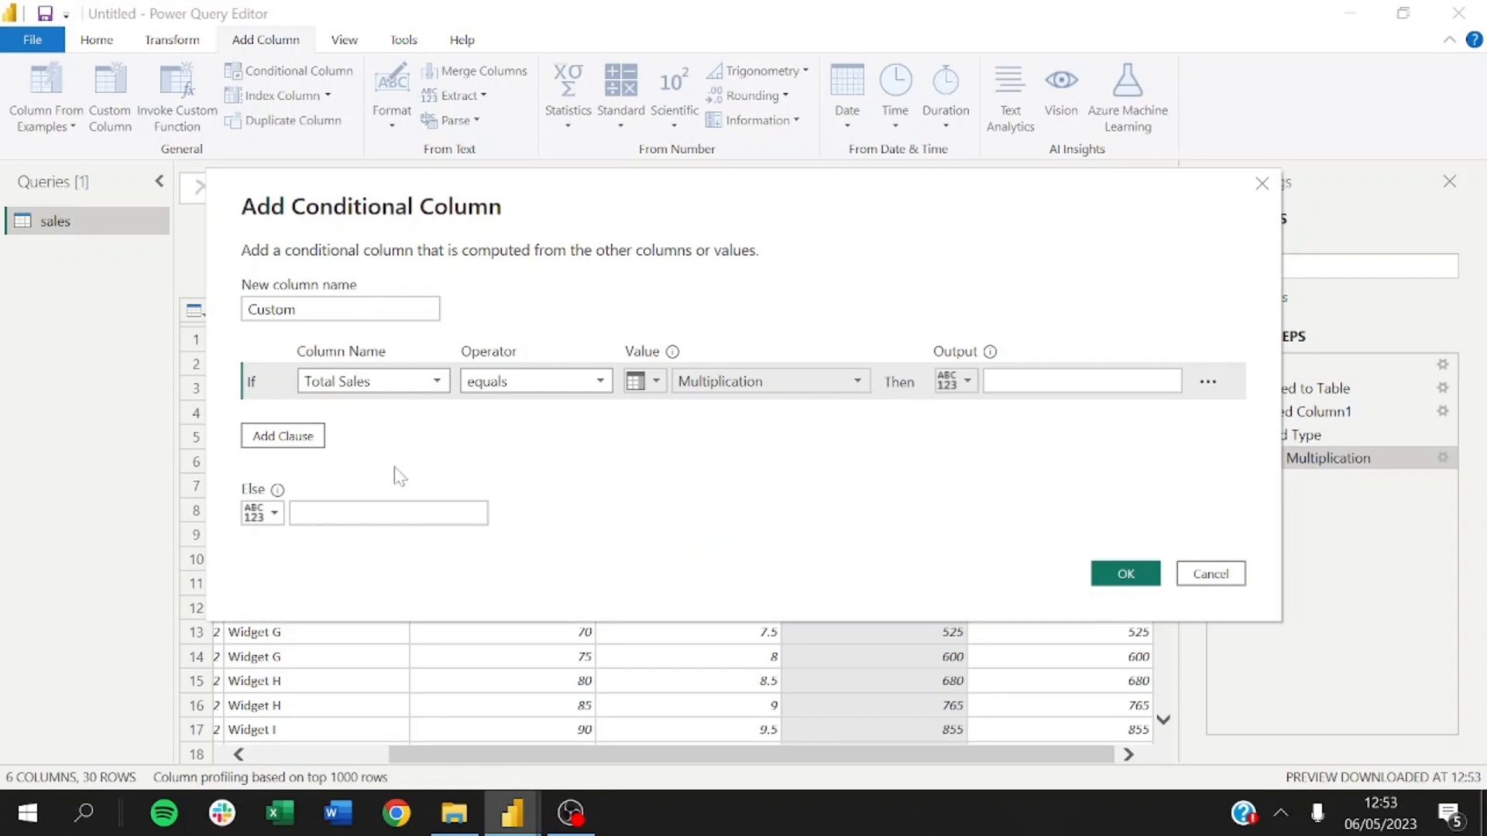
- Set the conditional column's output to 1 and its else value to 0, and create the column
click(995, 381)
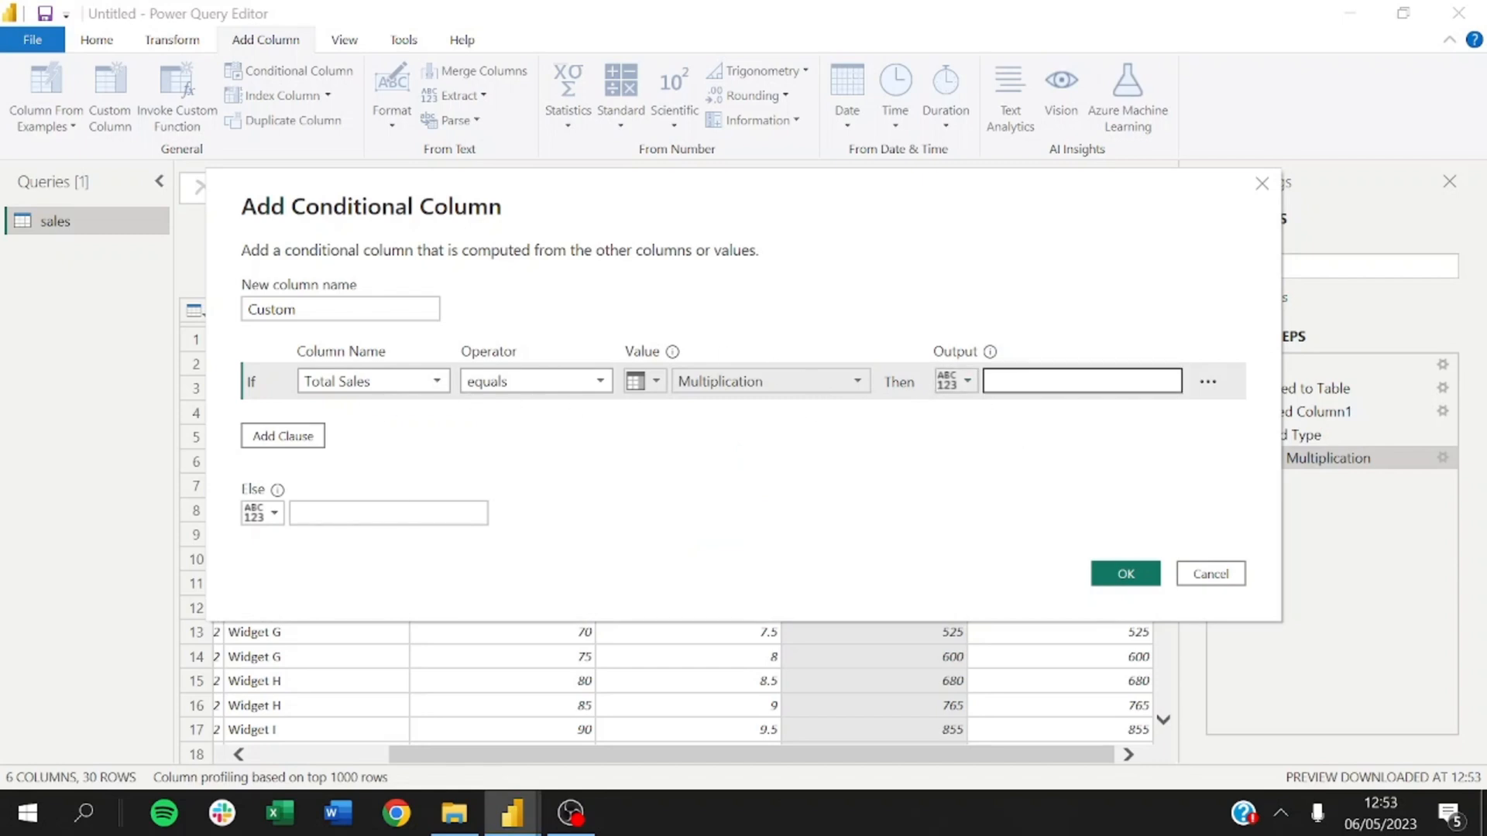
text(1)
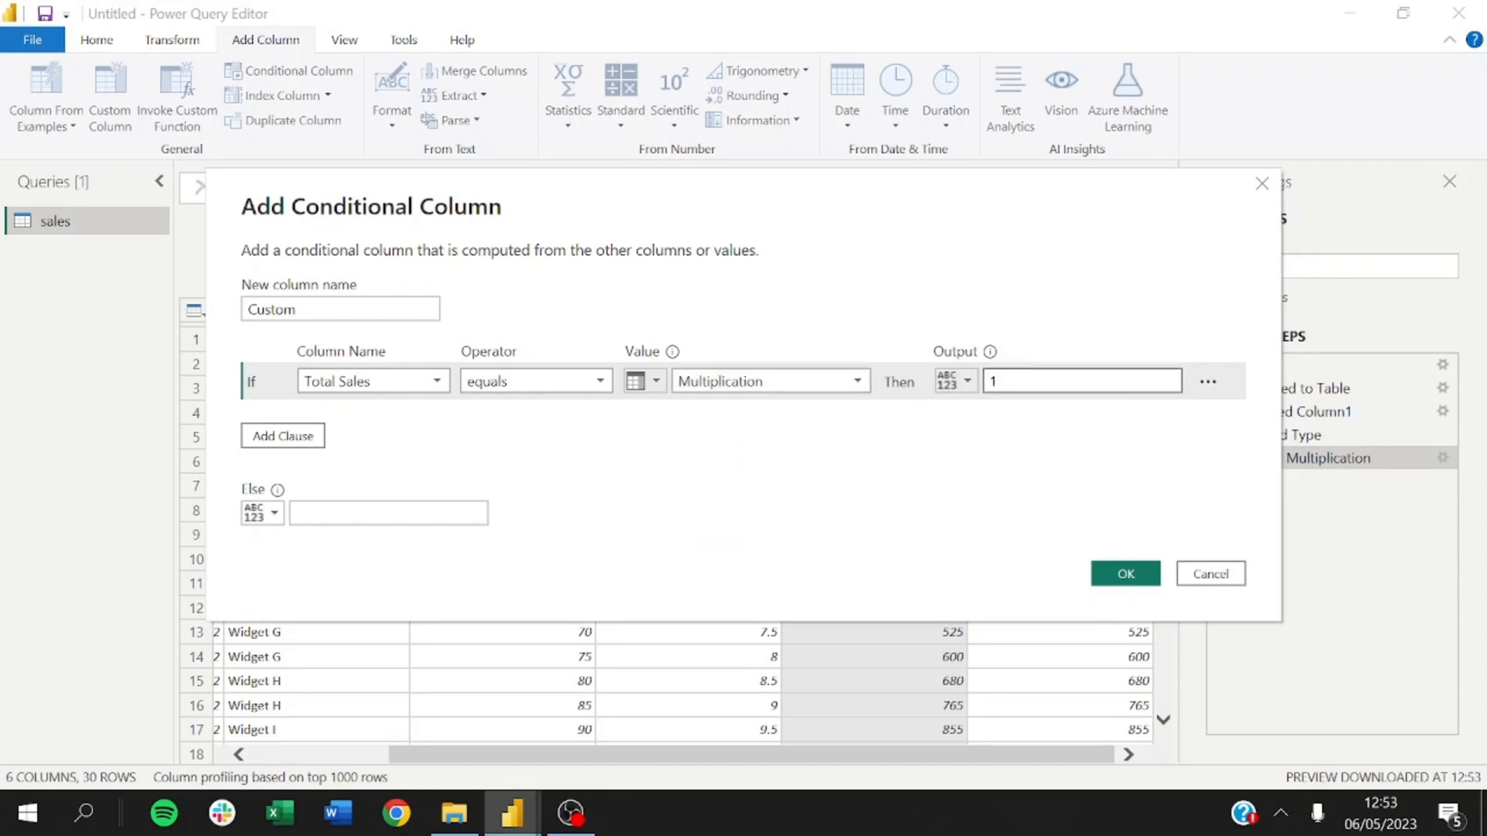
click(387, 513)
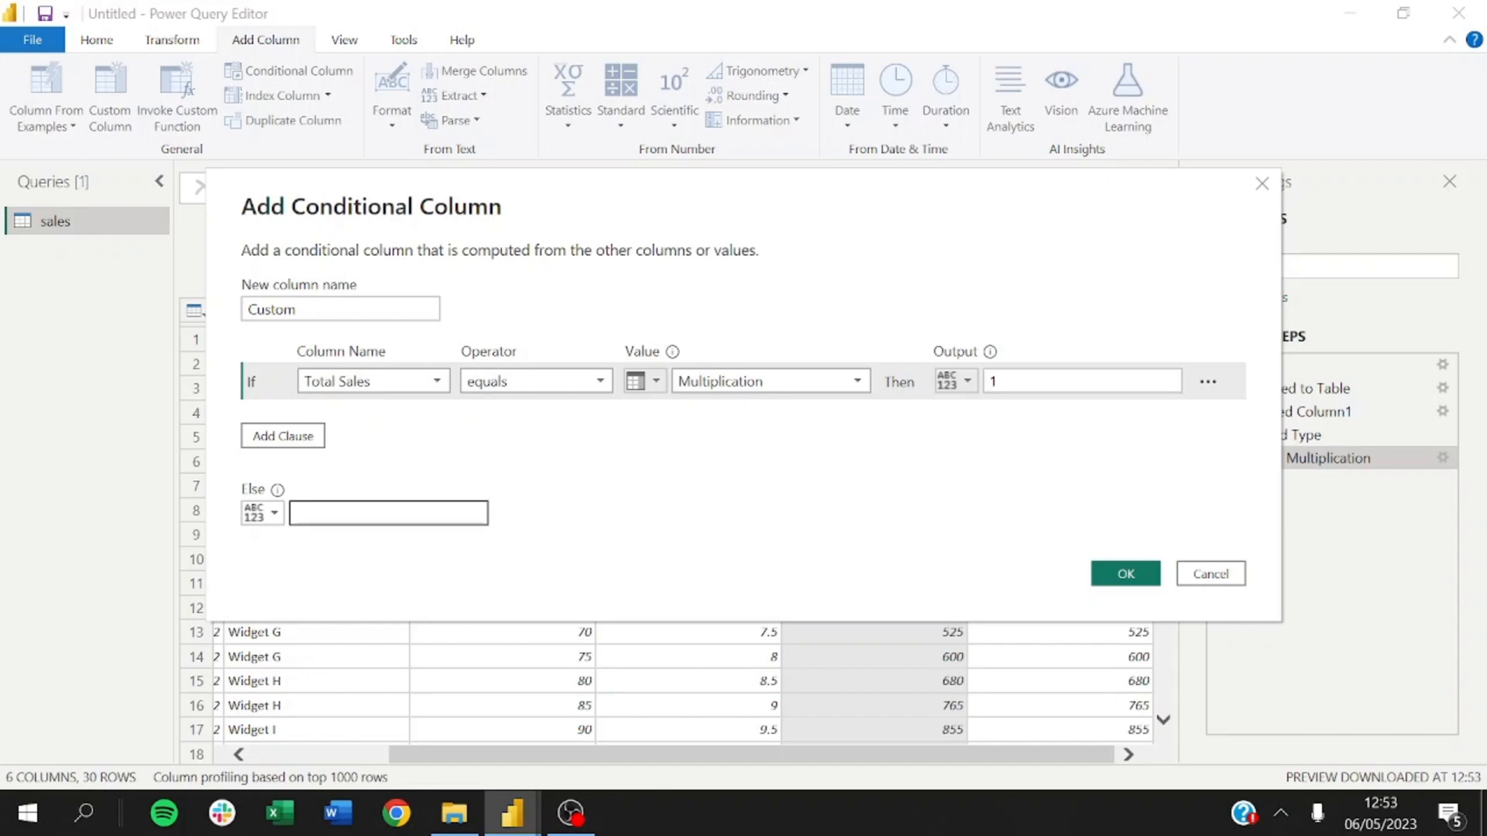
text(0)
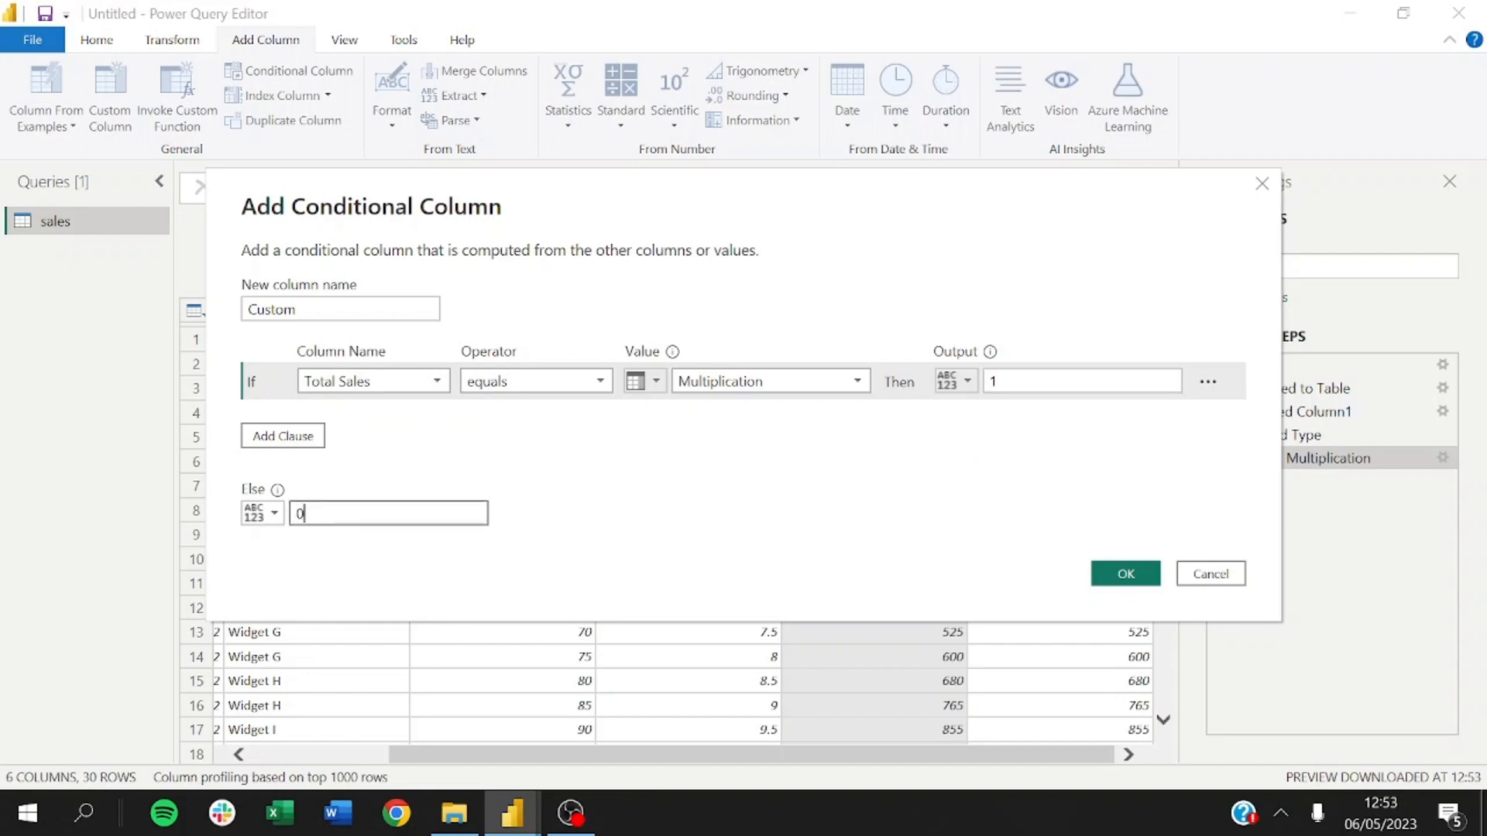
click(1119, 573)
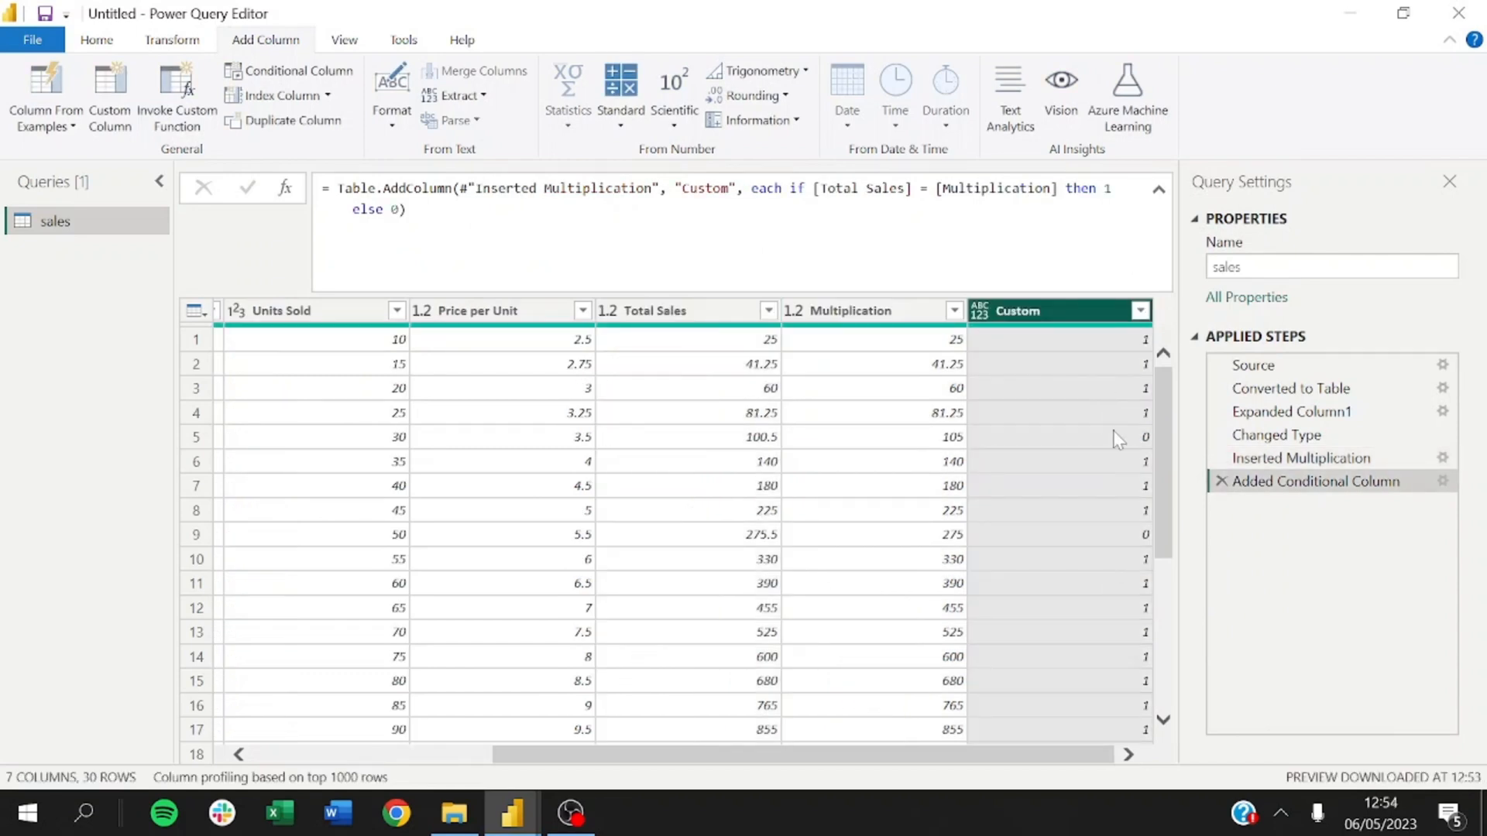
- Filter the Custom column to keep only the rows with value 0
click(951, 438)
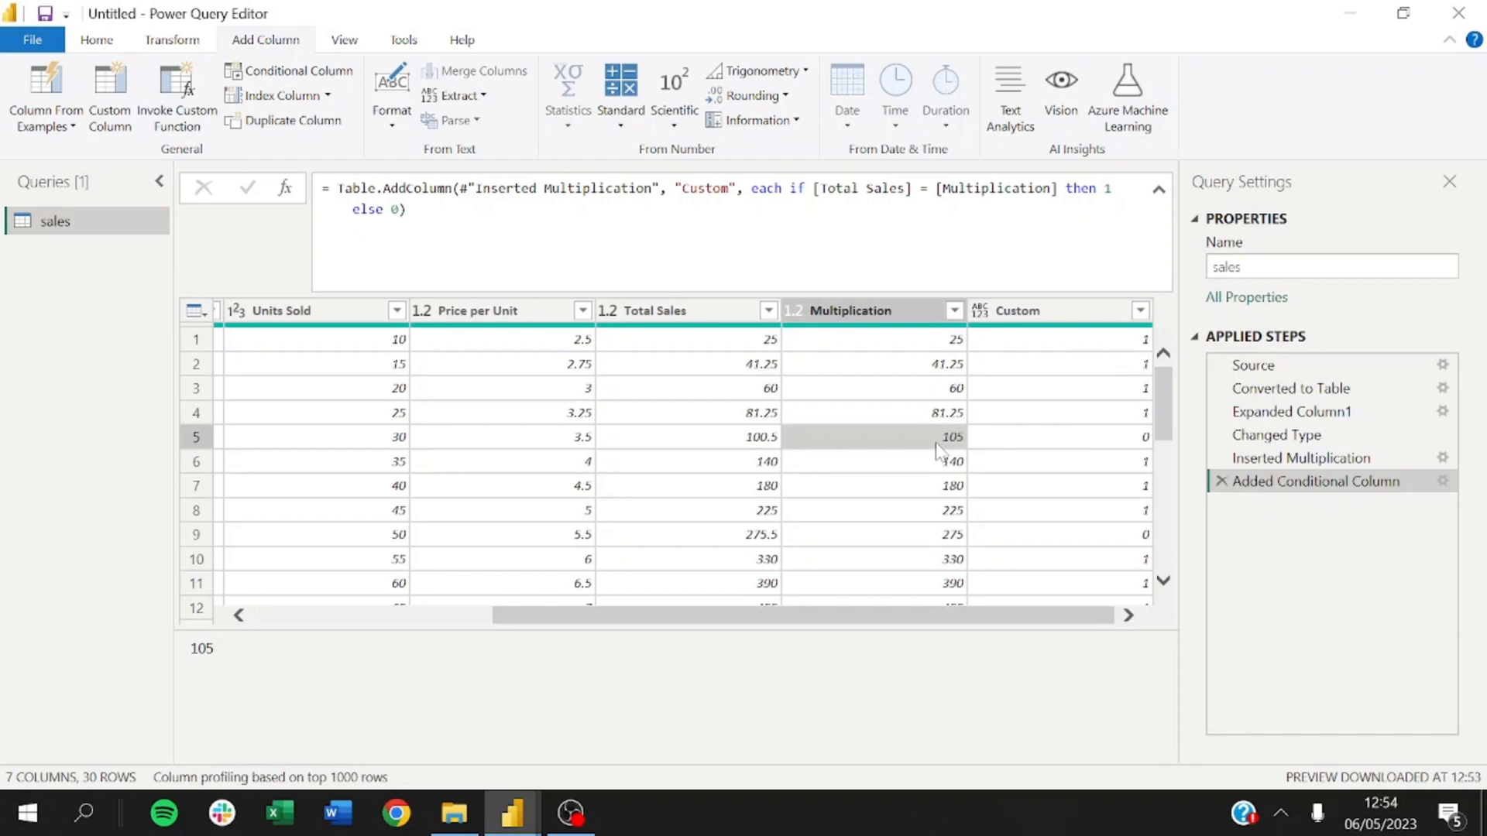
click(764, 443)
click(980, 443)
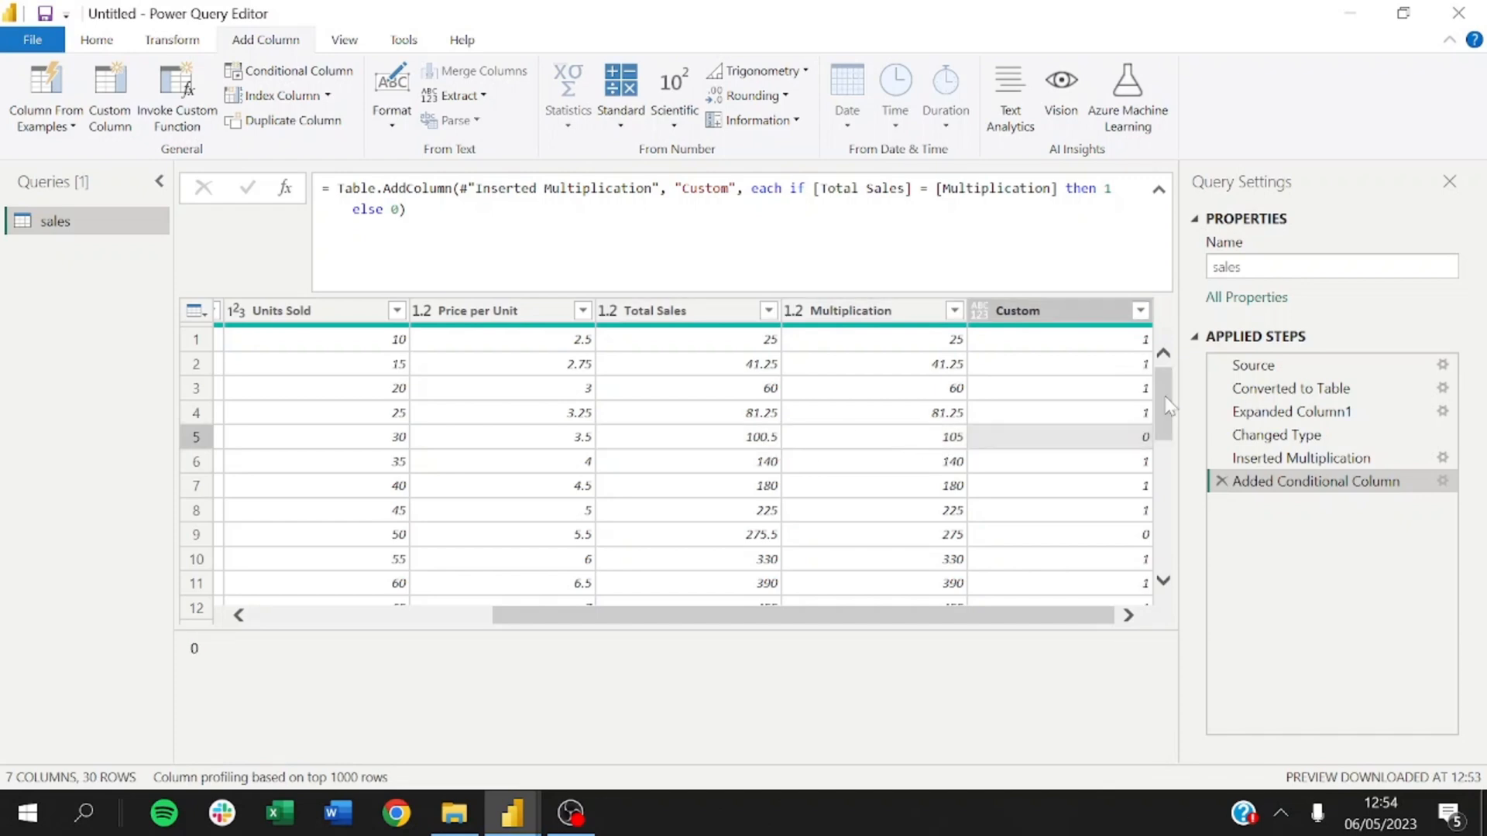
click(1140, 310)
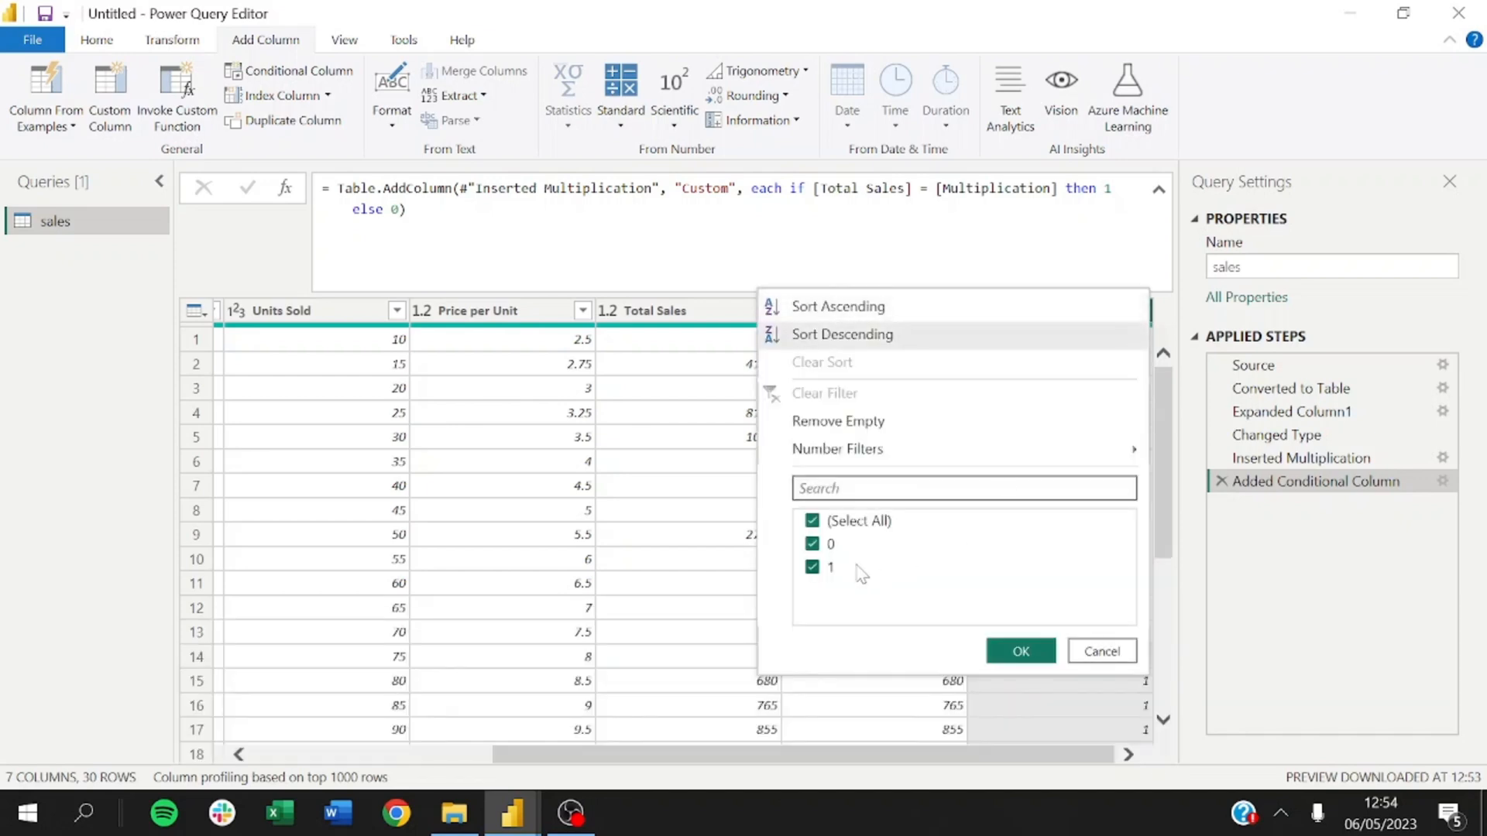
click(815, 569)
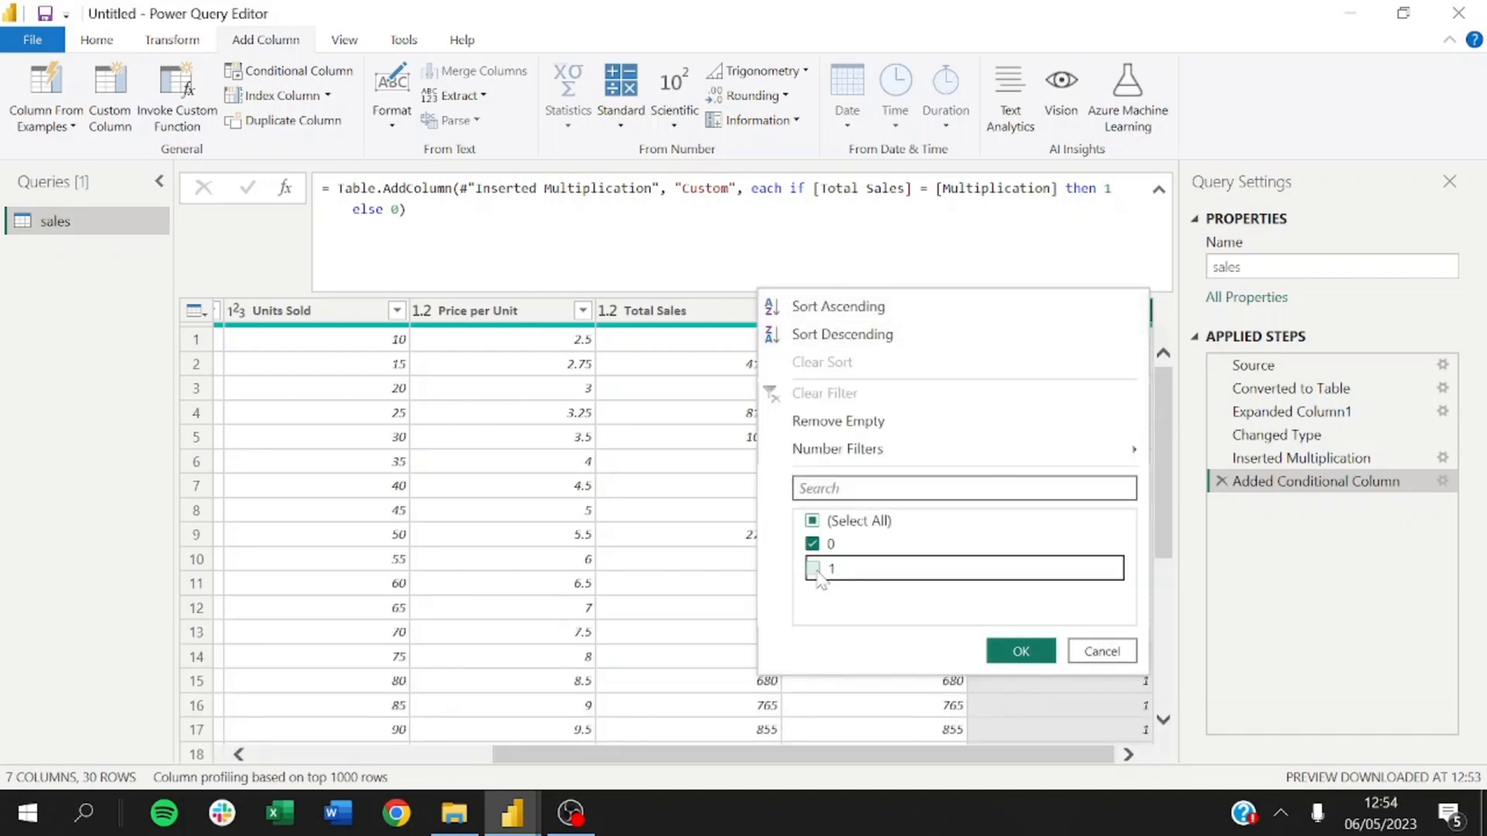
click(1000, 651)
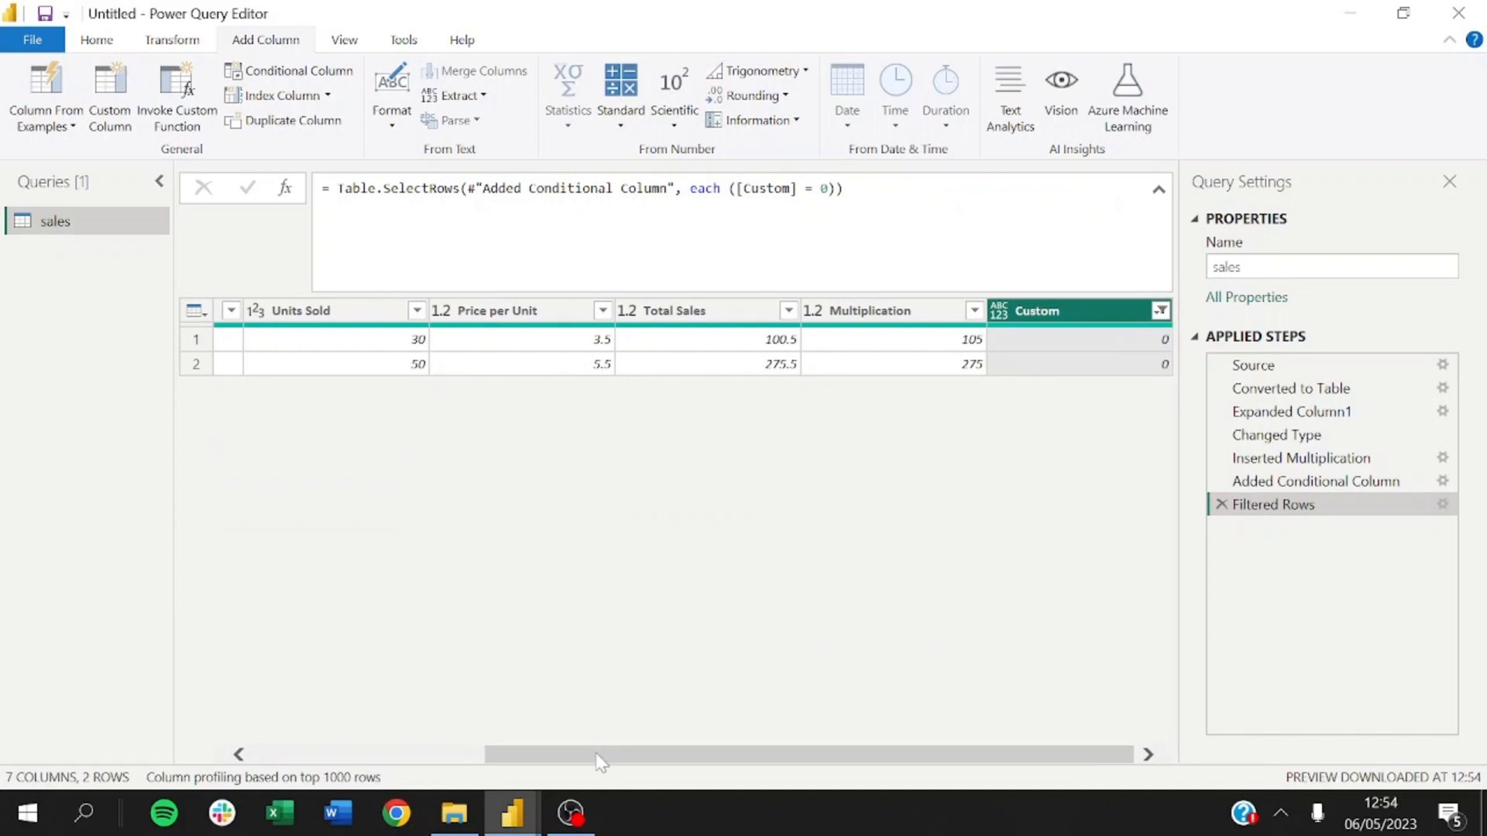
drag(600, 755, 765, 704)
drag(973, 757, 1003, 752)
- Duplicate the sales query and delete the copy's Filtered Rows, Added Conditional Column and Inserted Multiplication steps
right_click(76, 219)
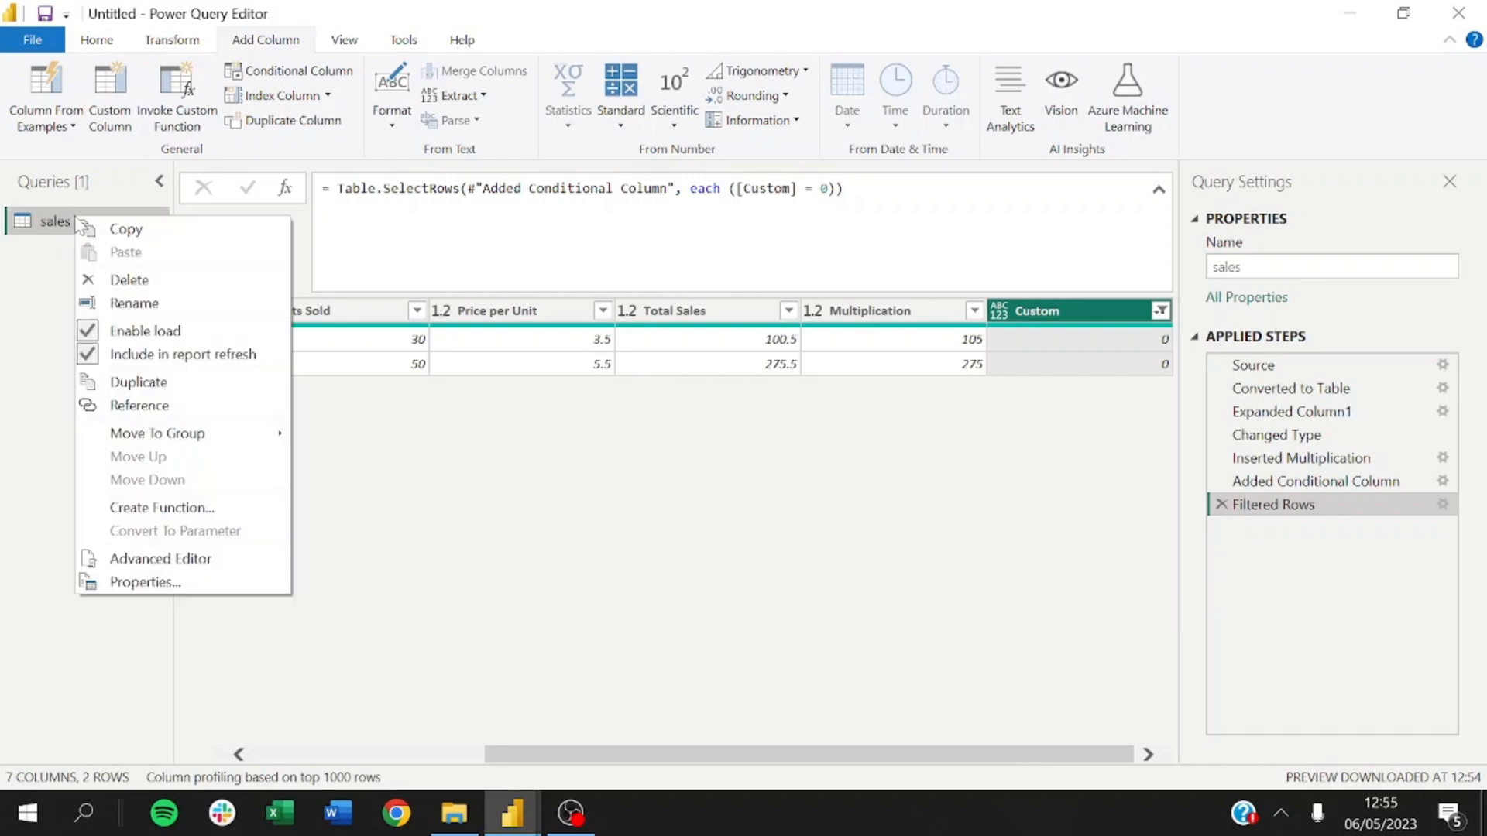
click(131, 379)
click(1221, 504)
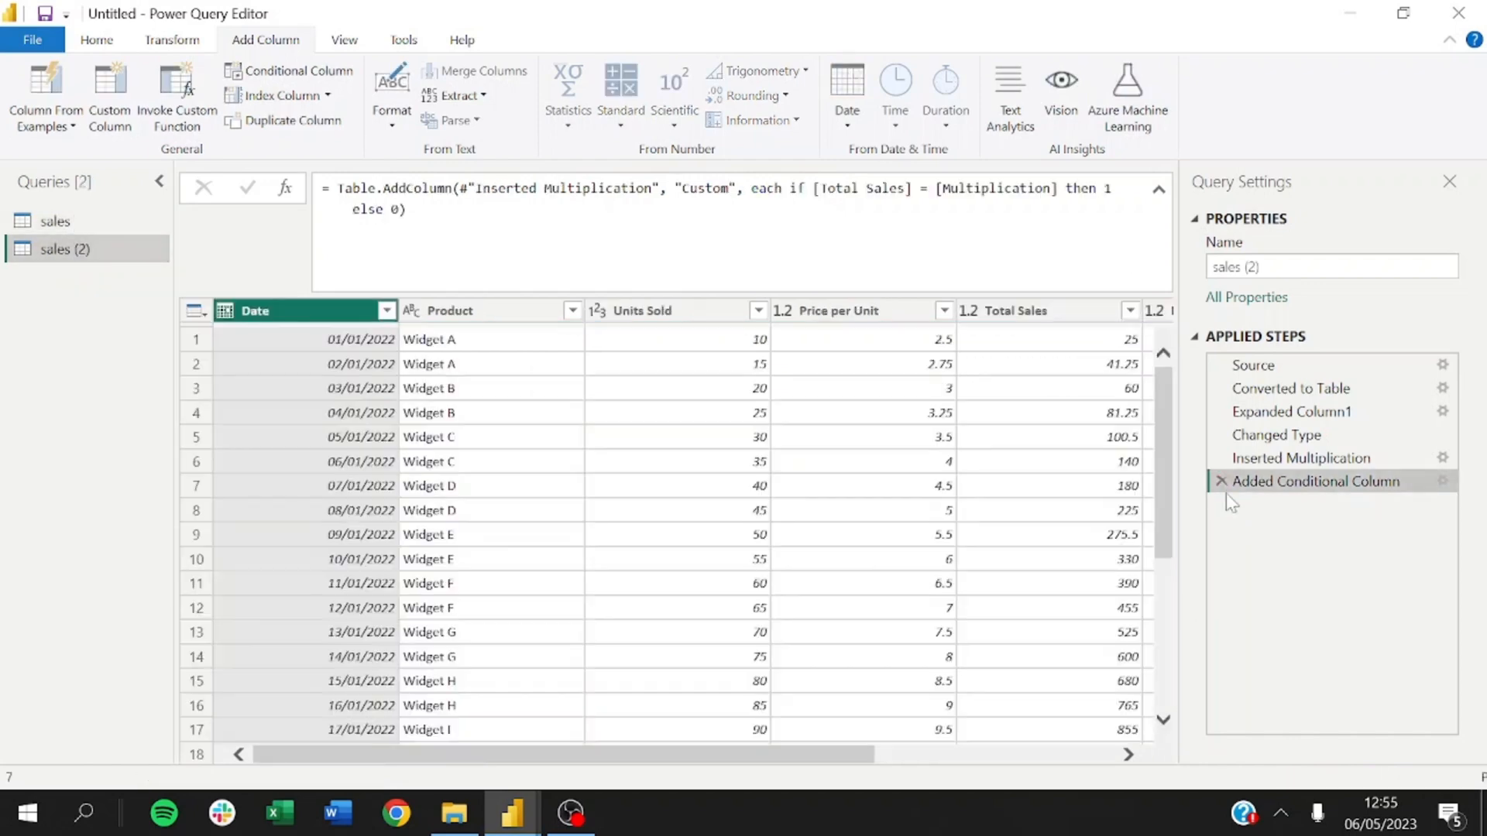
click(1221, 481)
click(1221, 458)
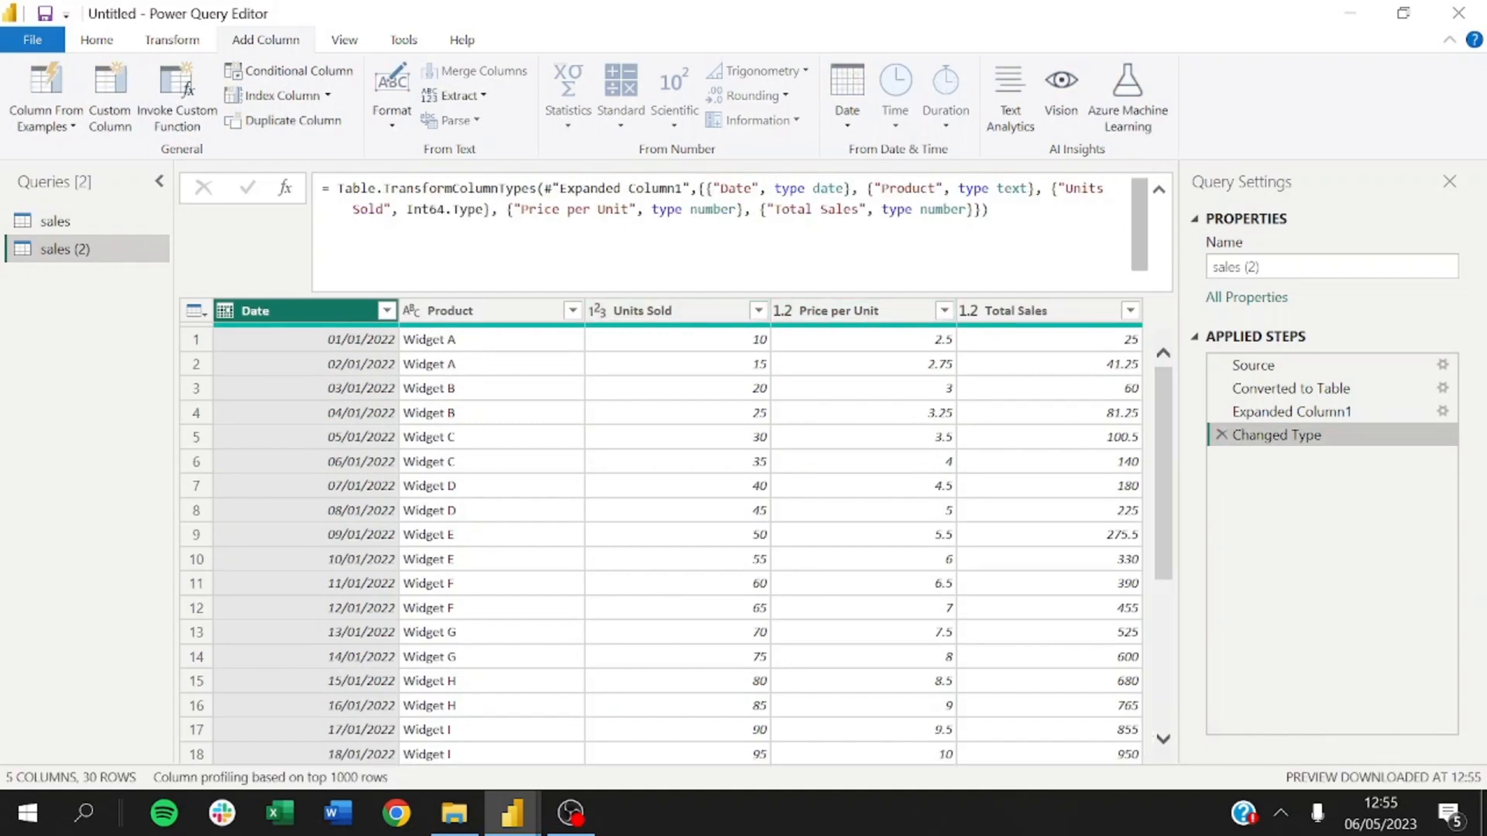
- Add a custom step to the sales (2) query and wrap its #"Changed Type" reference as the first argument of Table.SelectRows
click(285, 188)
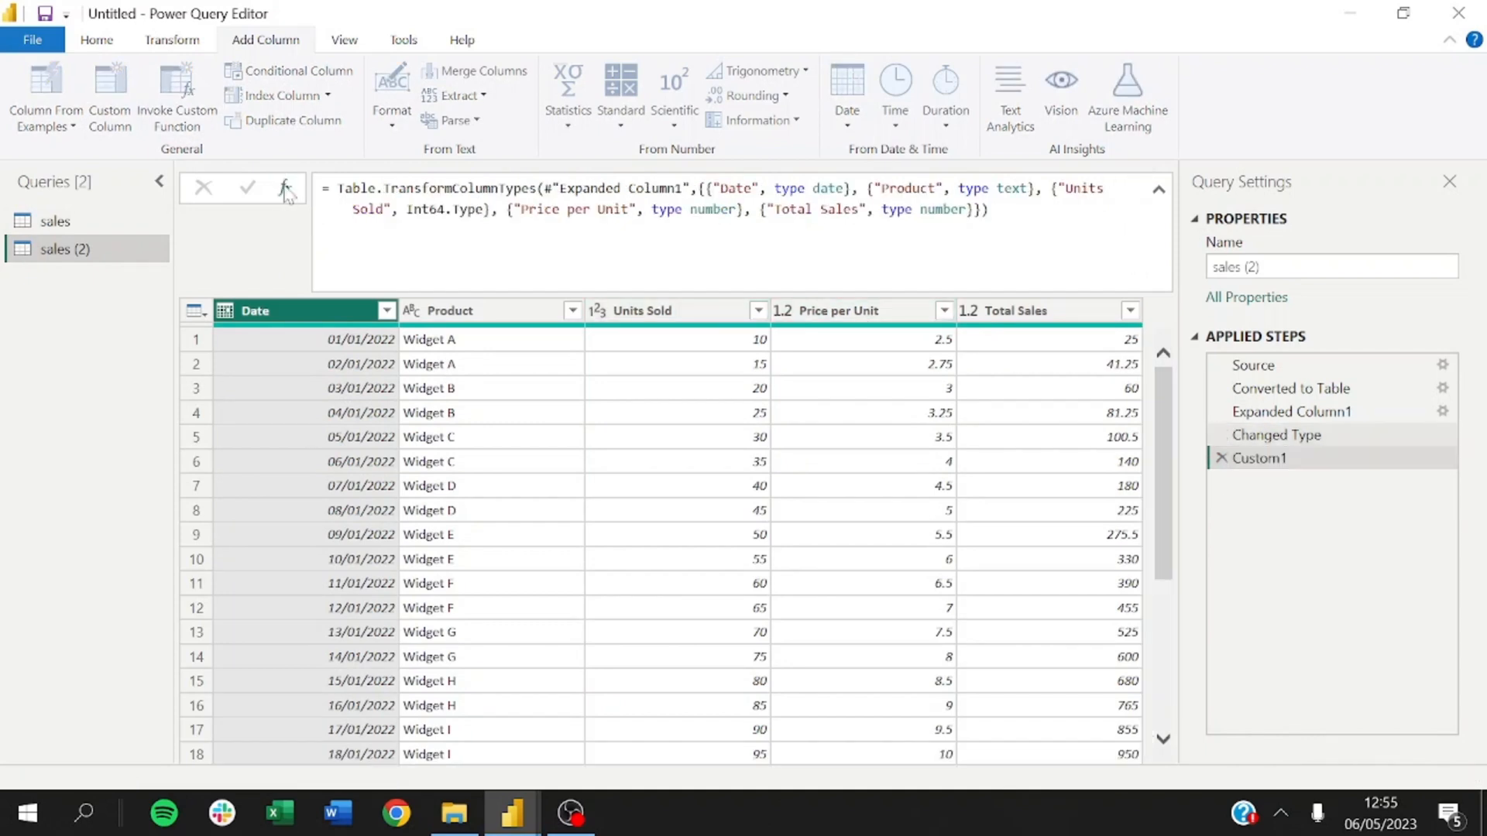
click(336, 217)
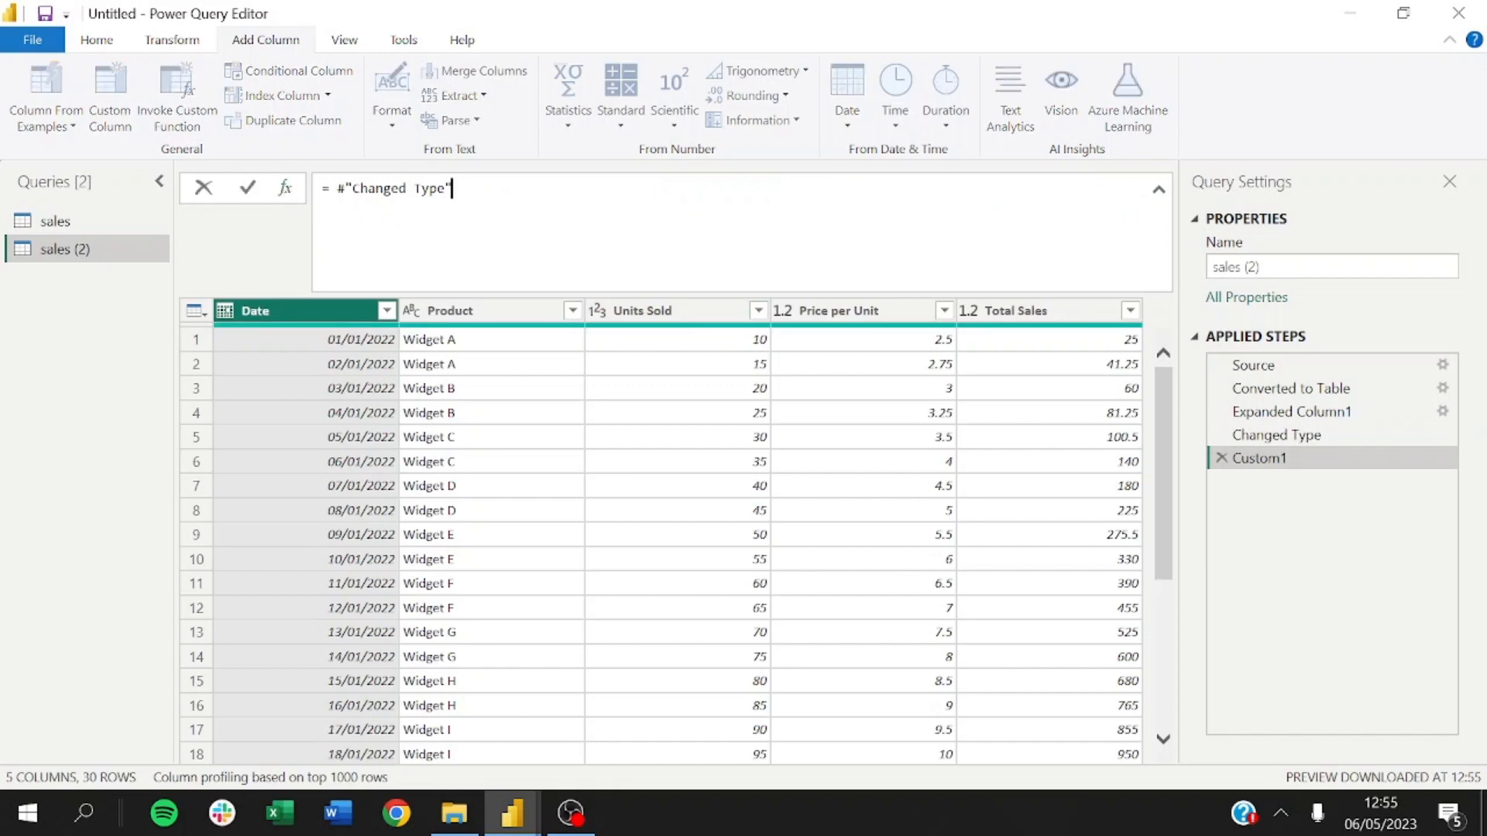
text(Ta)
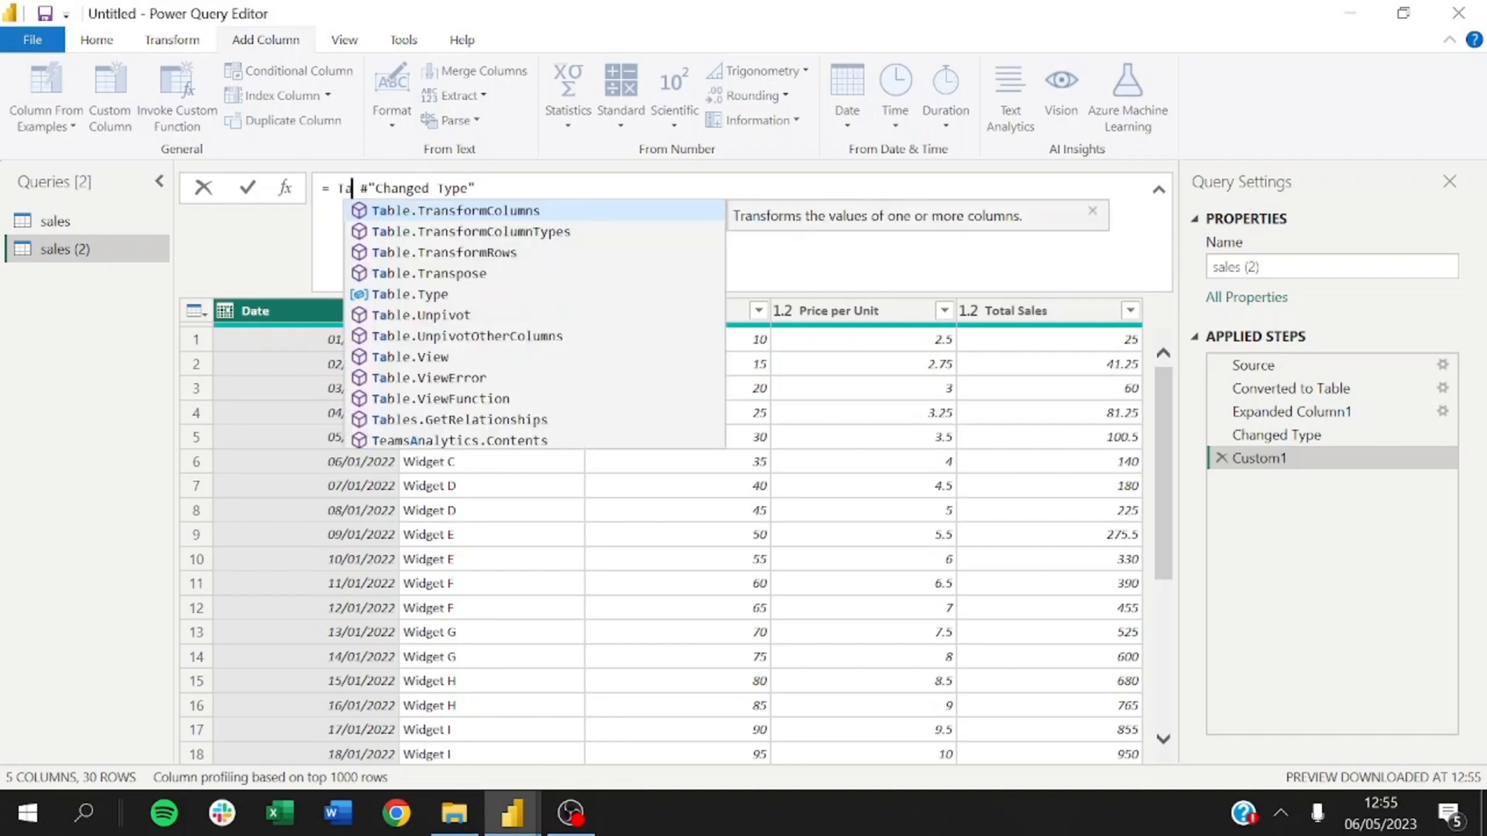
key(BackSpace)
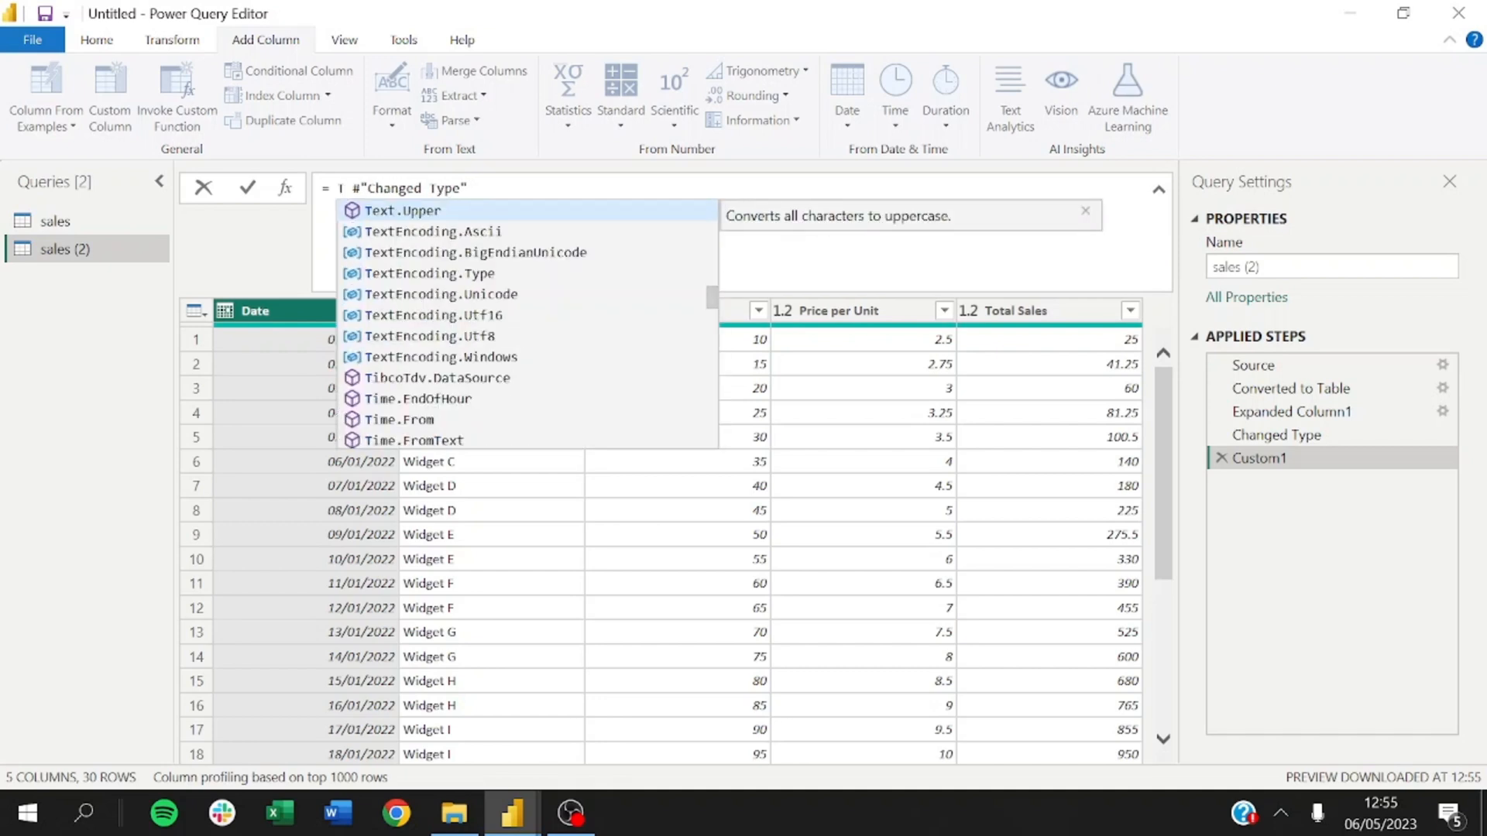
text(ablesee)
key(Down)
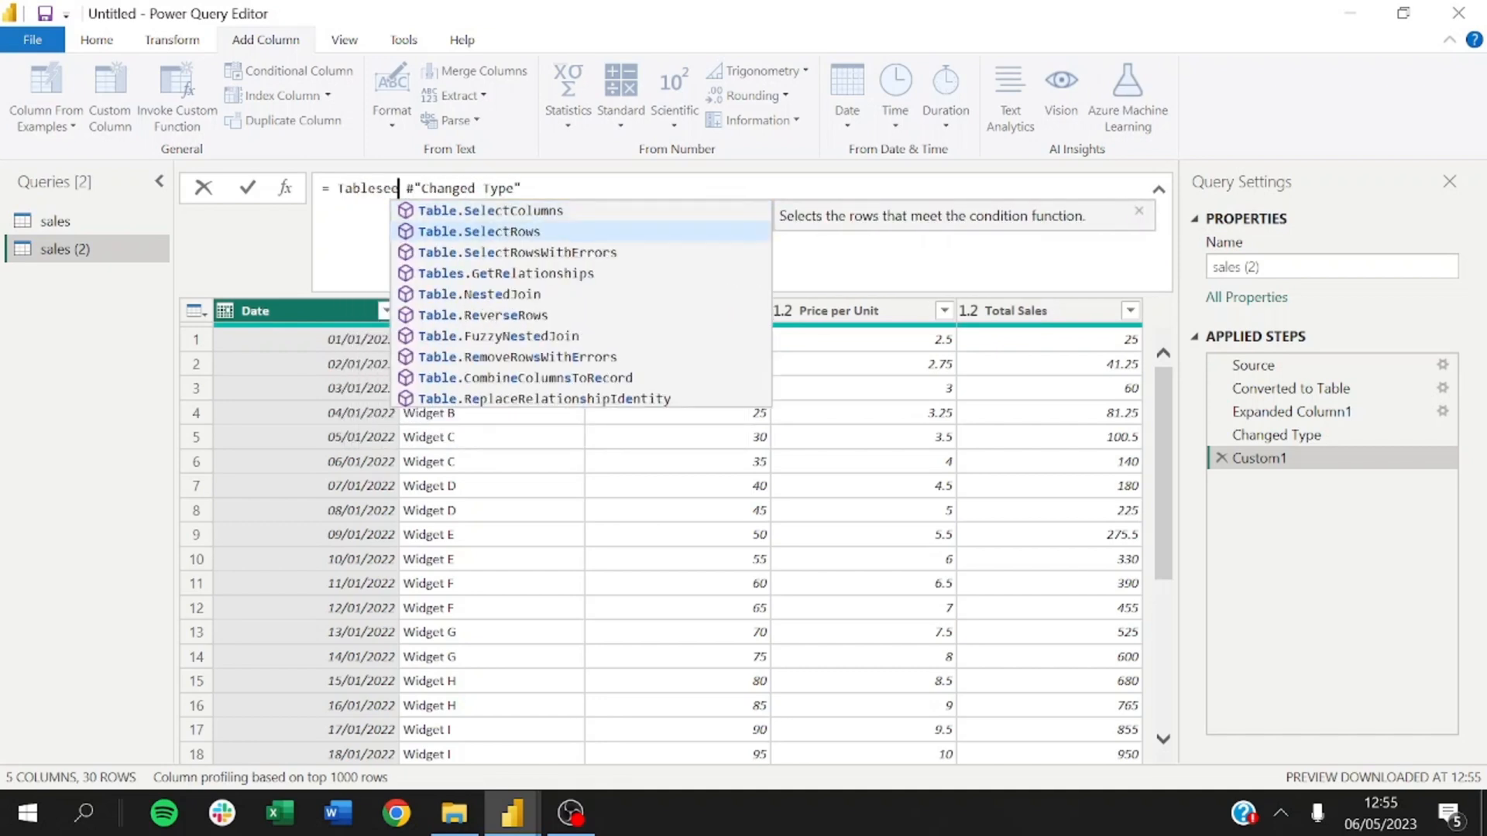
key(Tab)
text(()
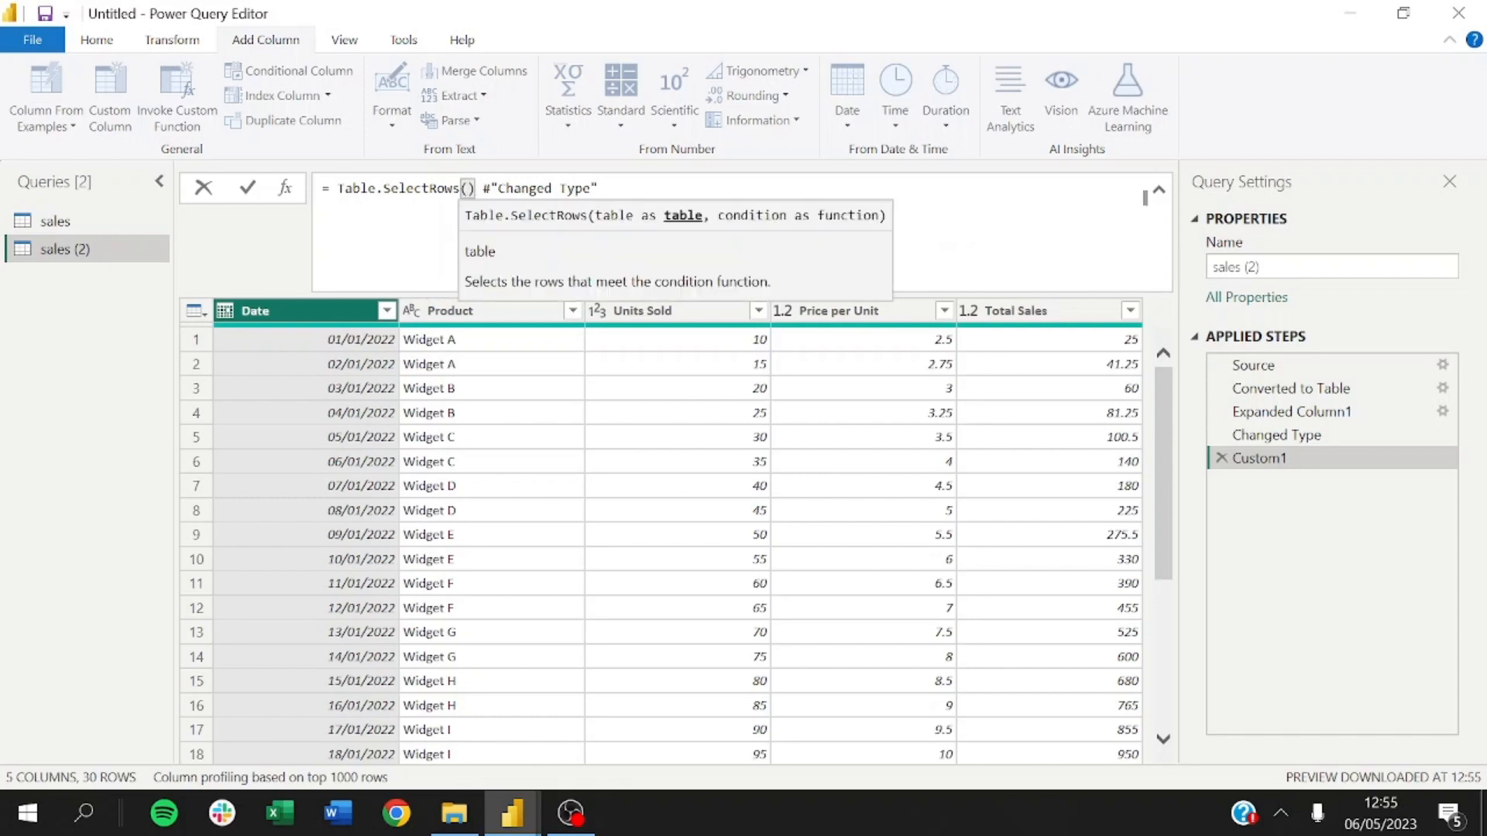
key(Delete)
key(Delete)
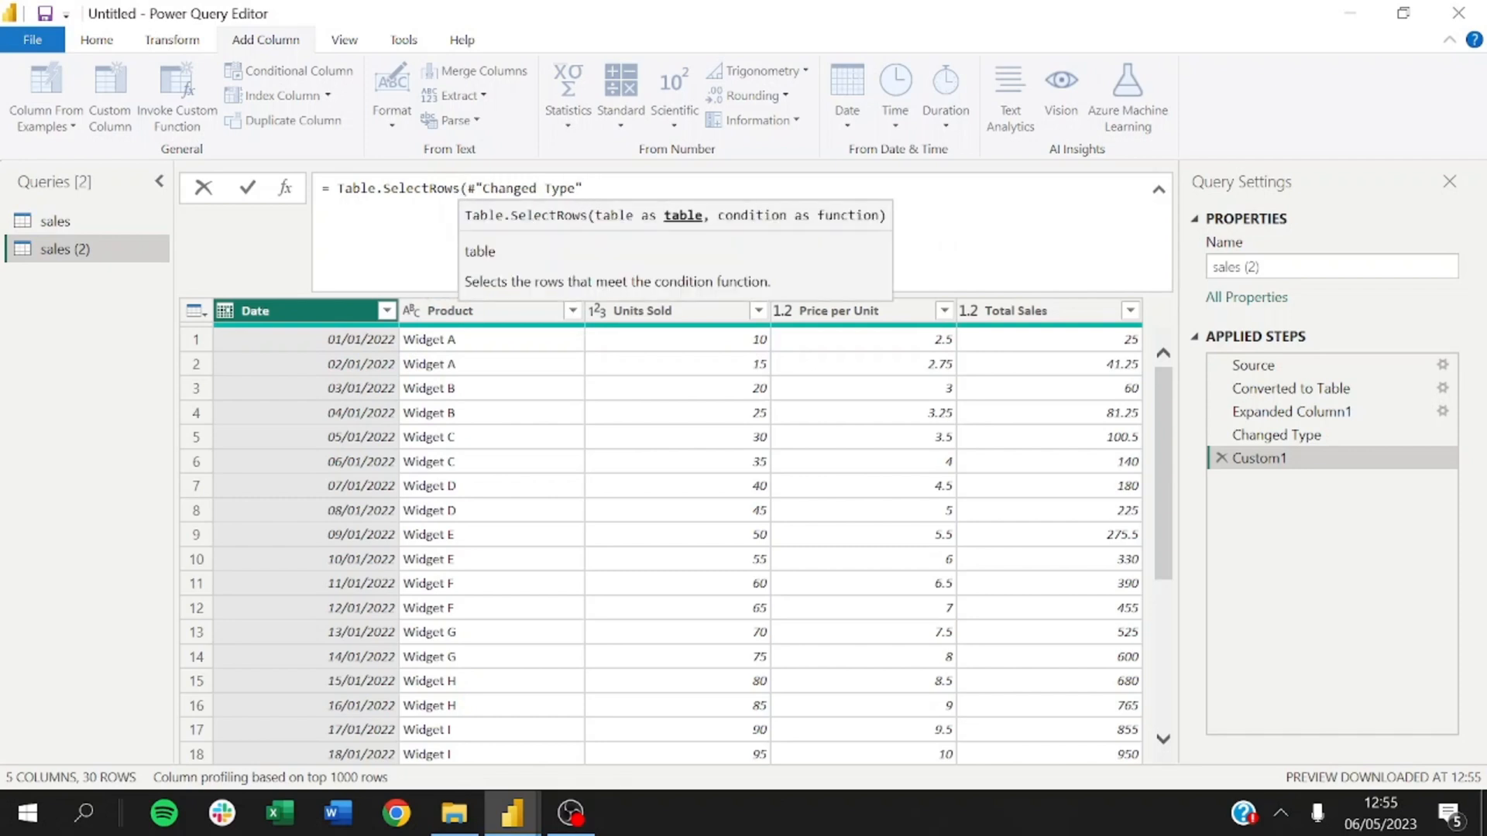
key(End)
text(,)
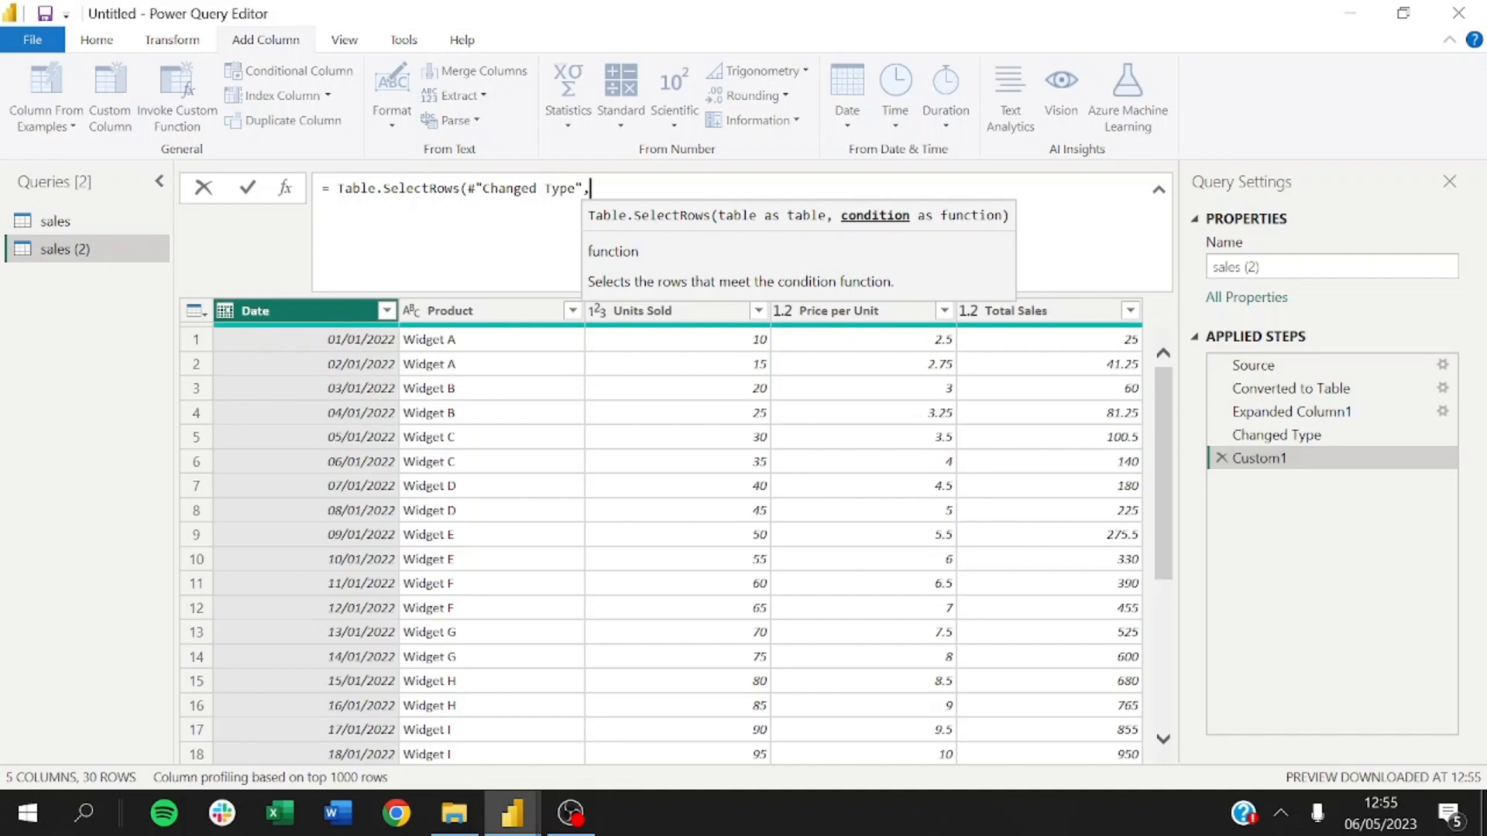
- Complete the Table.SelectRows formula with the condition each ([Units Sold] * [Price per Unit]) <> [Total Sales] and apply it
text(each)
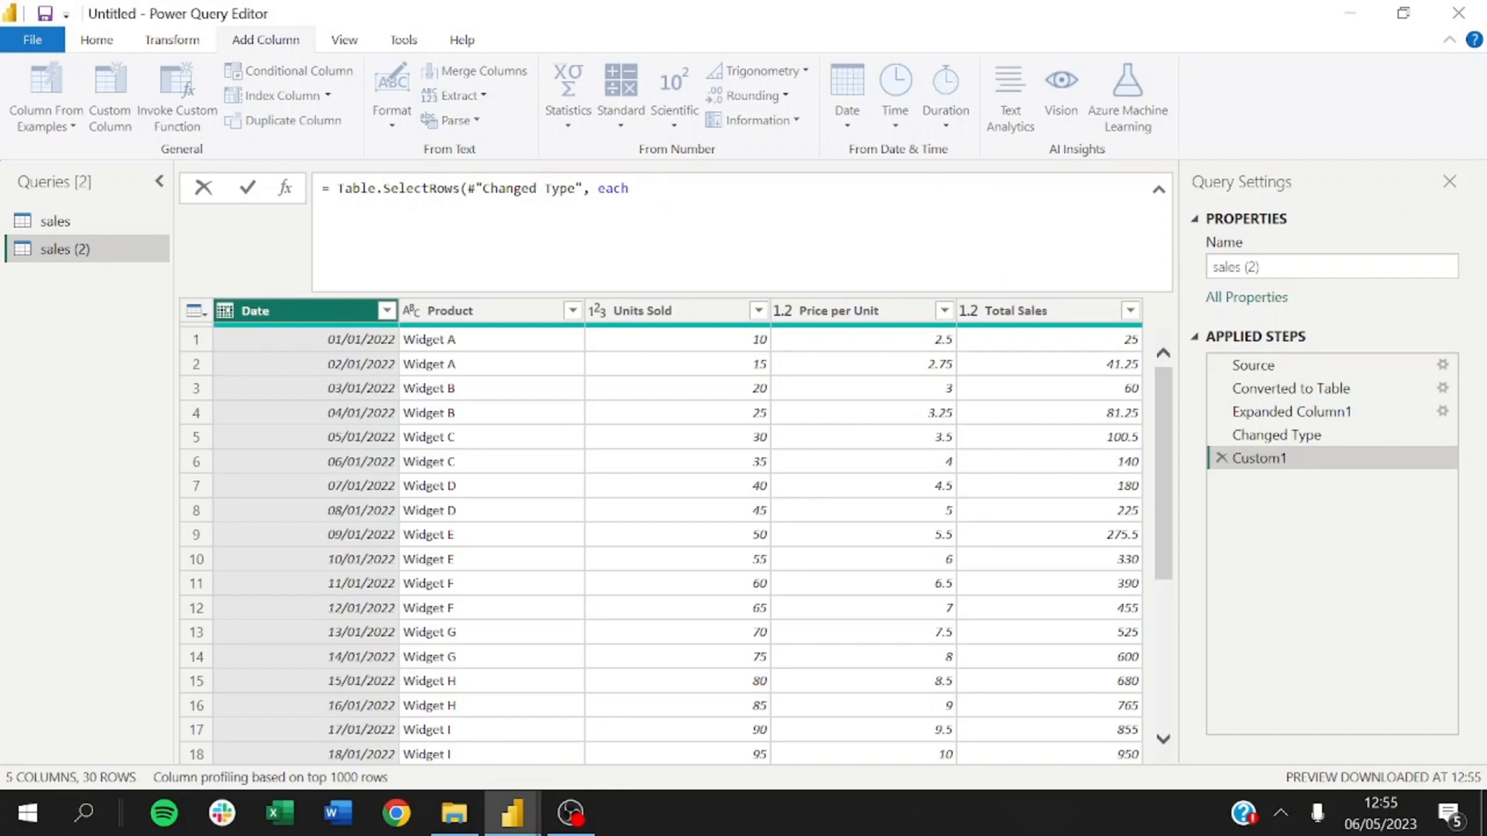
text( [Units Sold] * [Price)
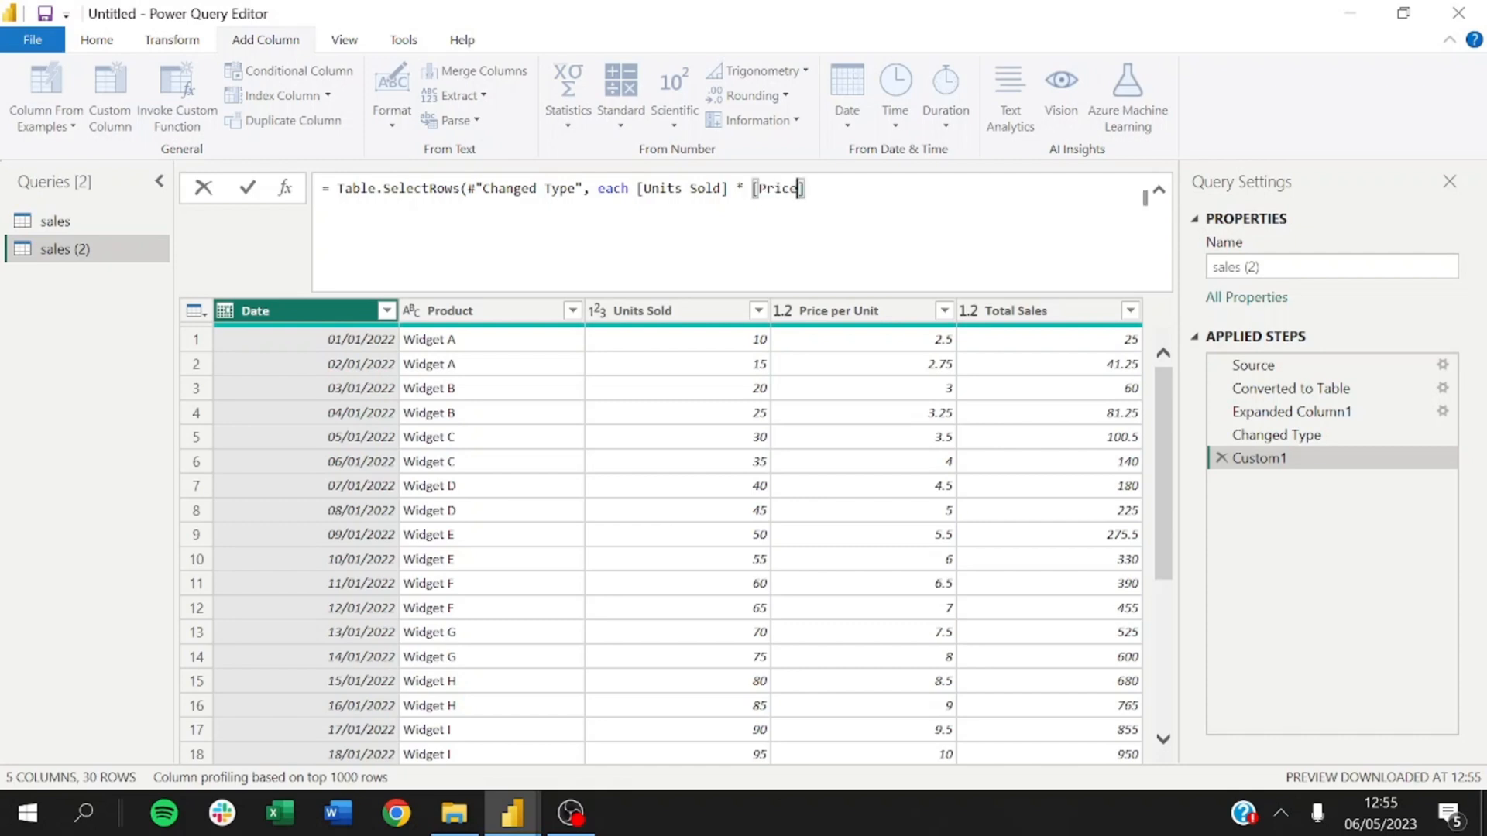
text( per Unit]))
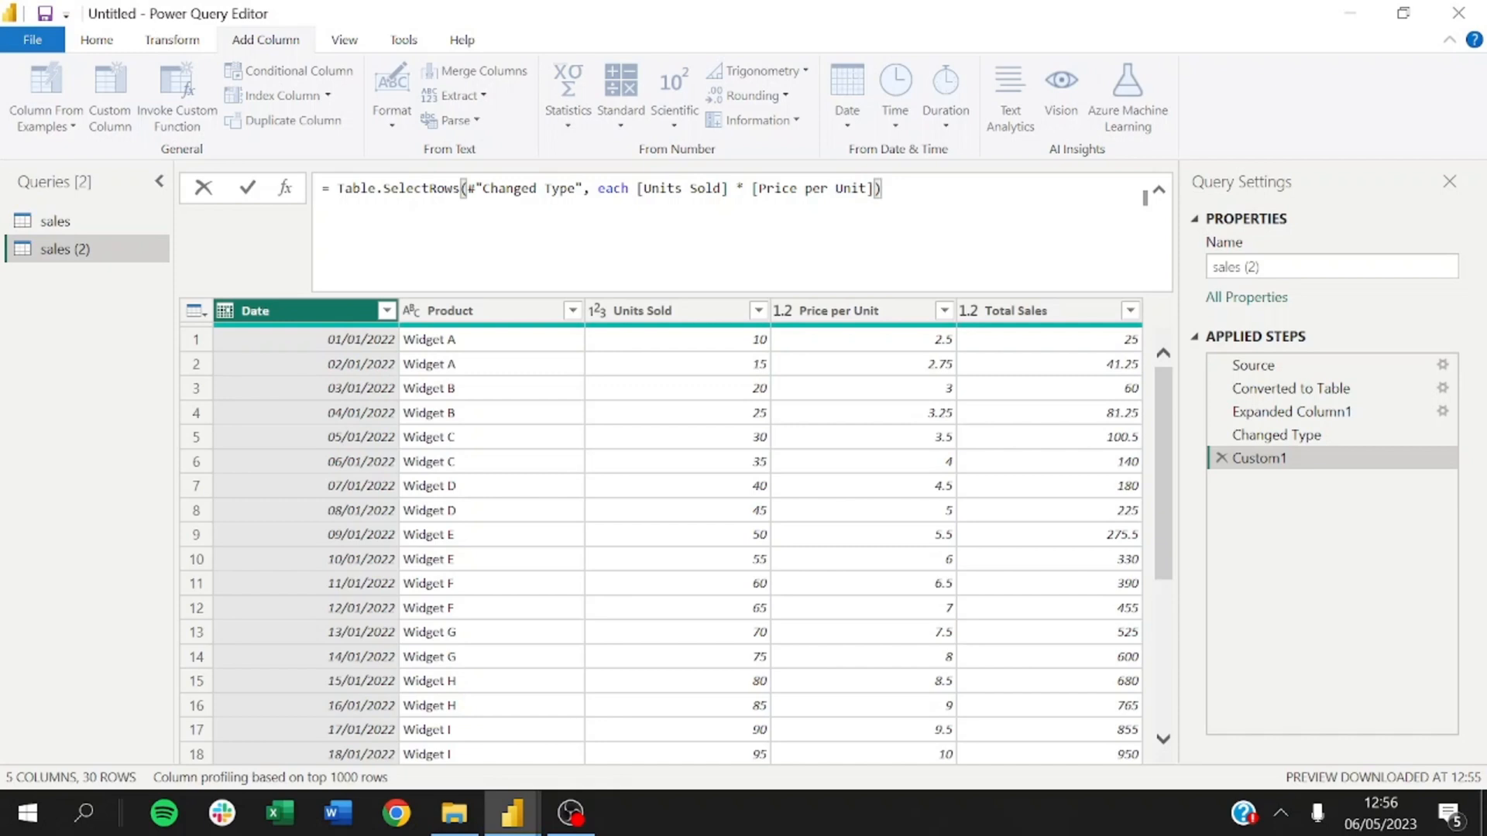
click(637, 189)
text(()
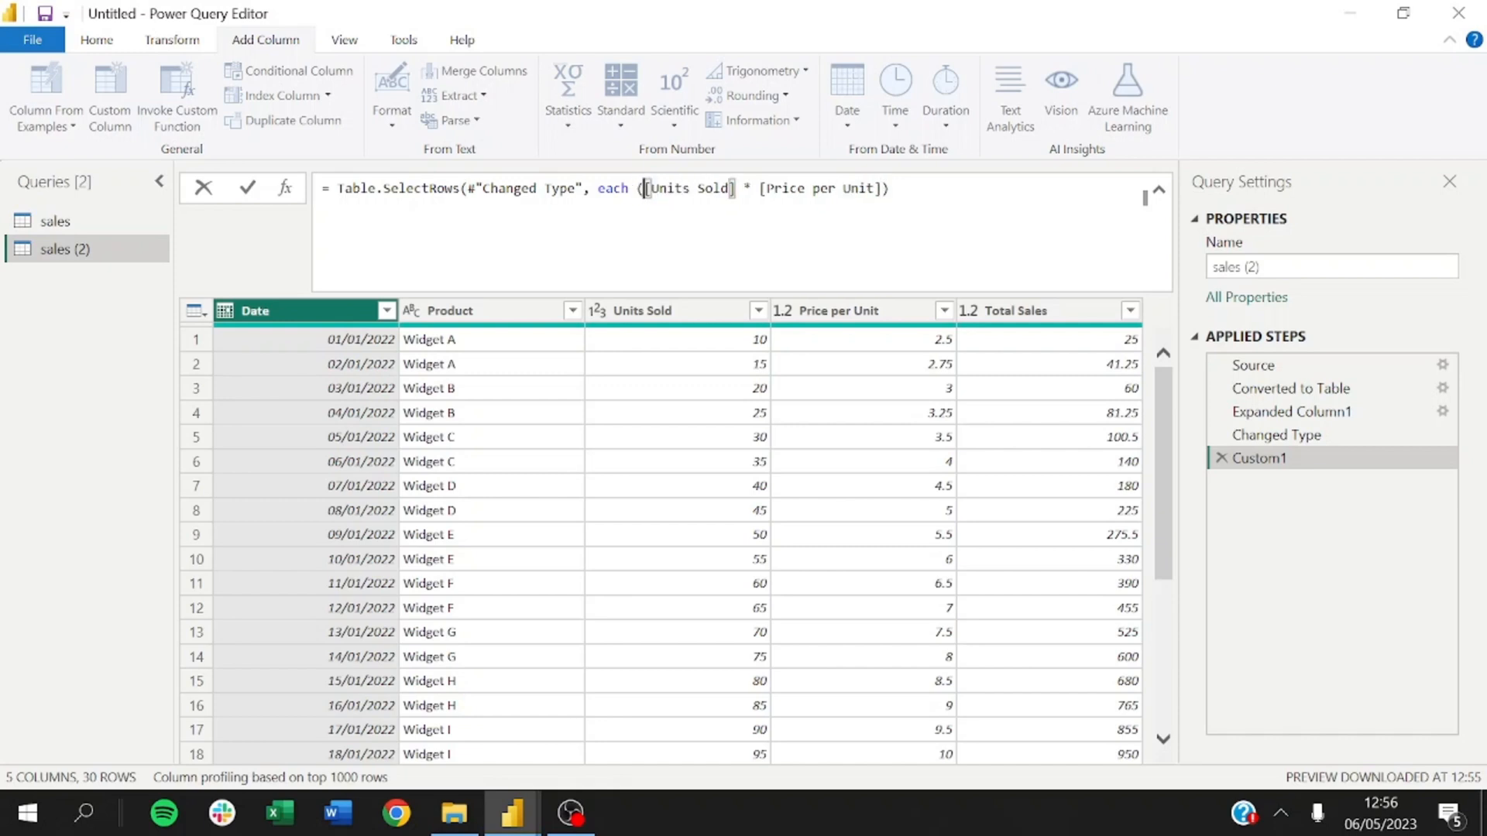
click(891, 189)
text(<>)
text([Total Sales])
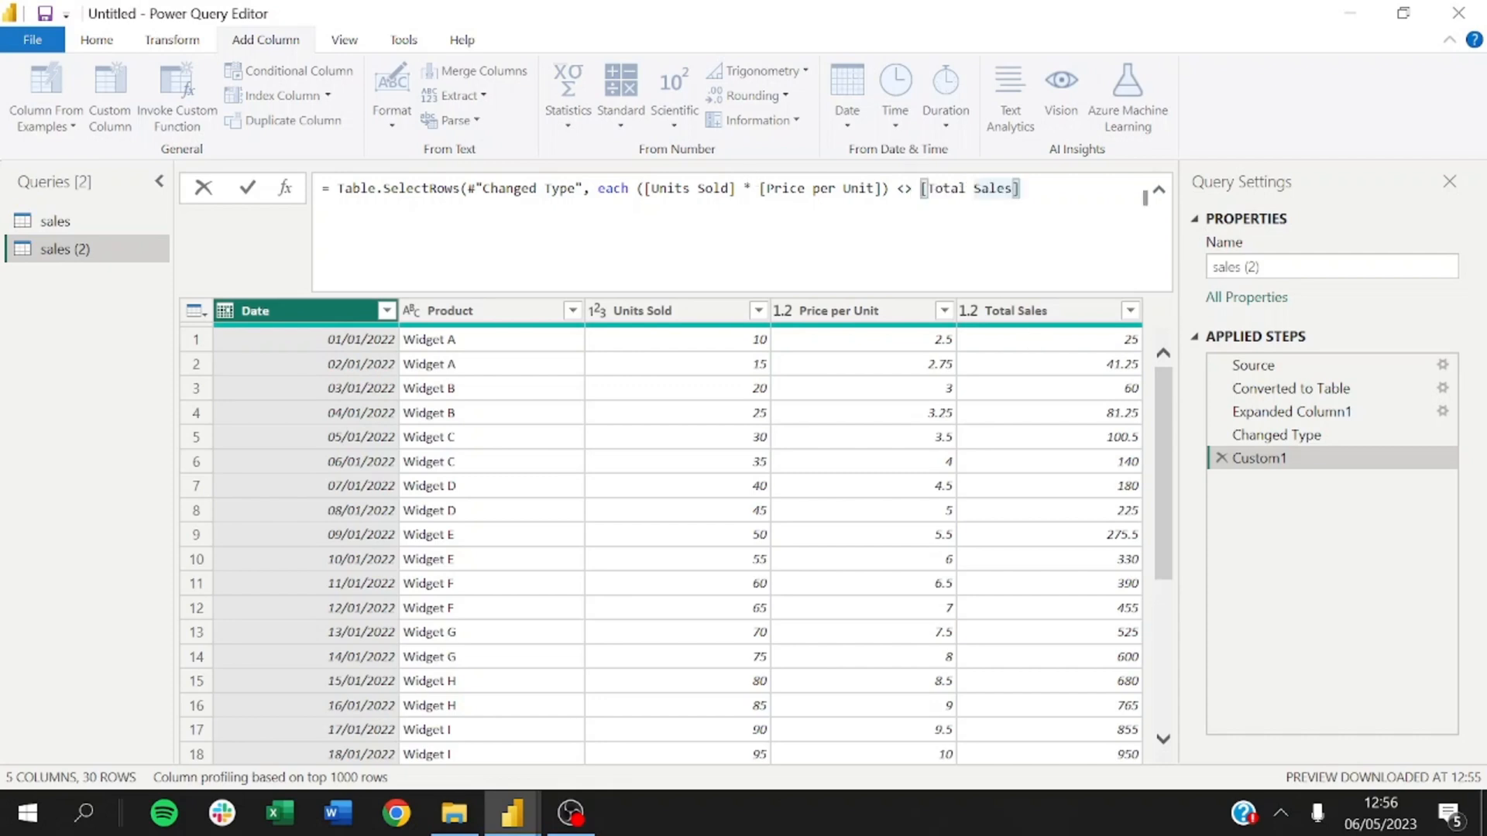
text())
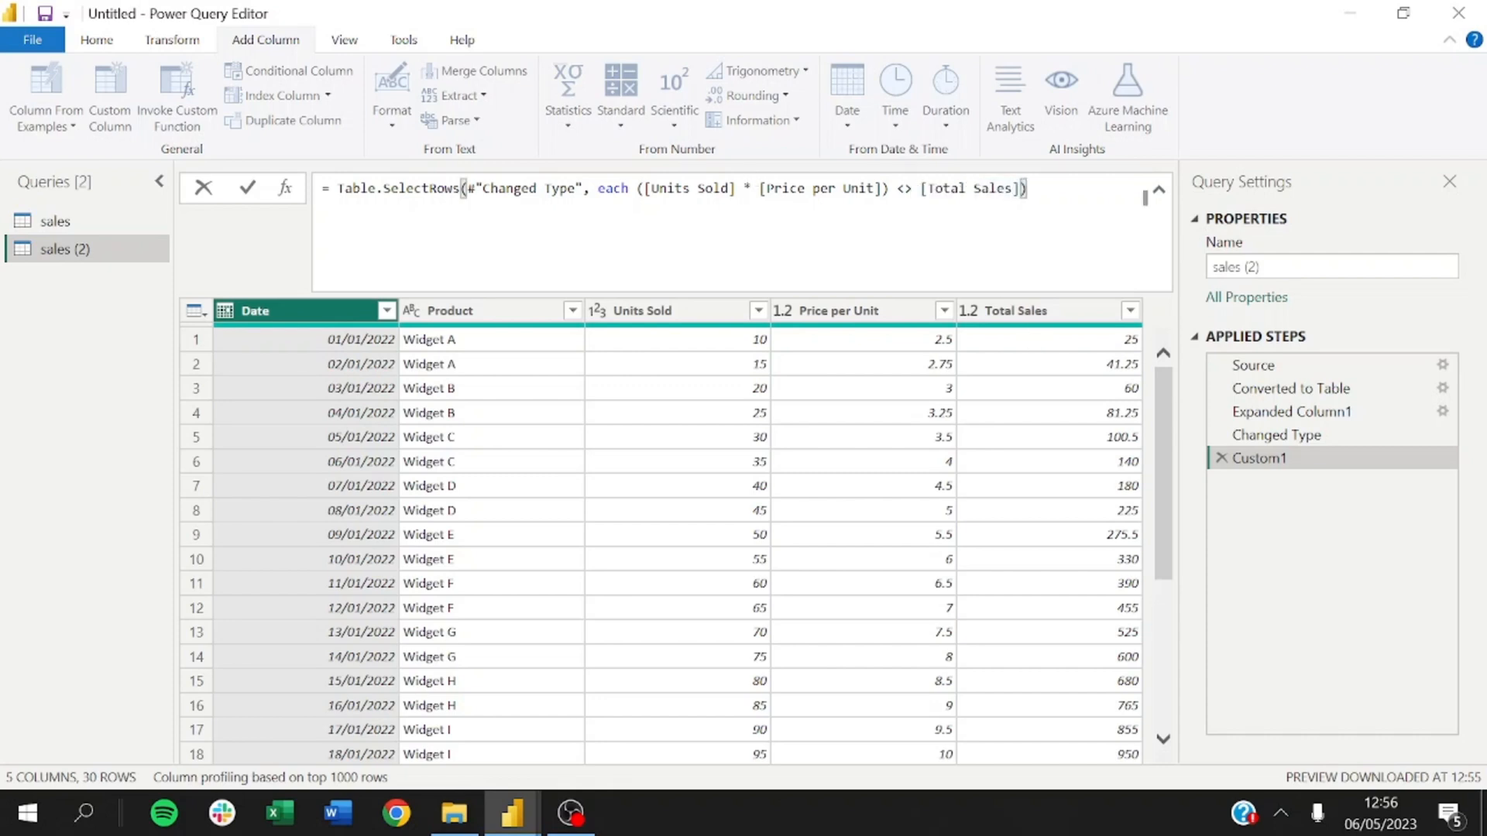
key(Return)
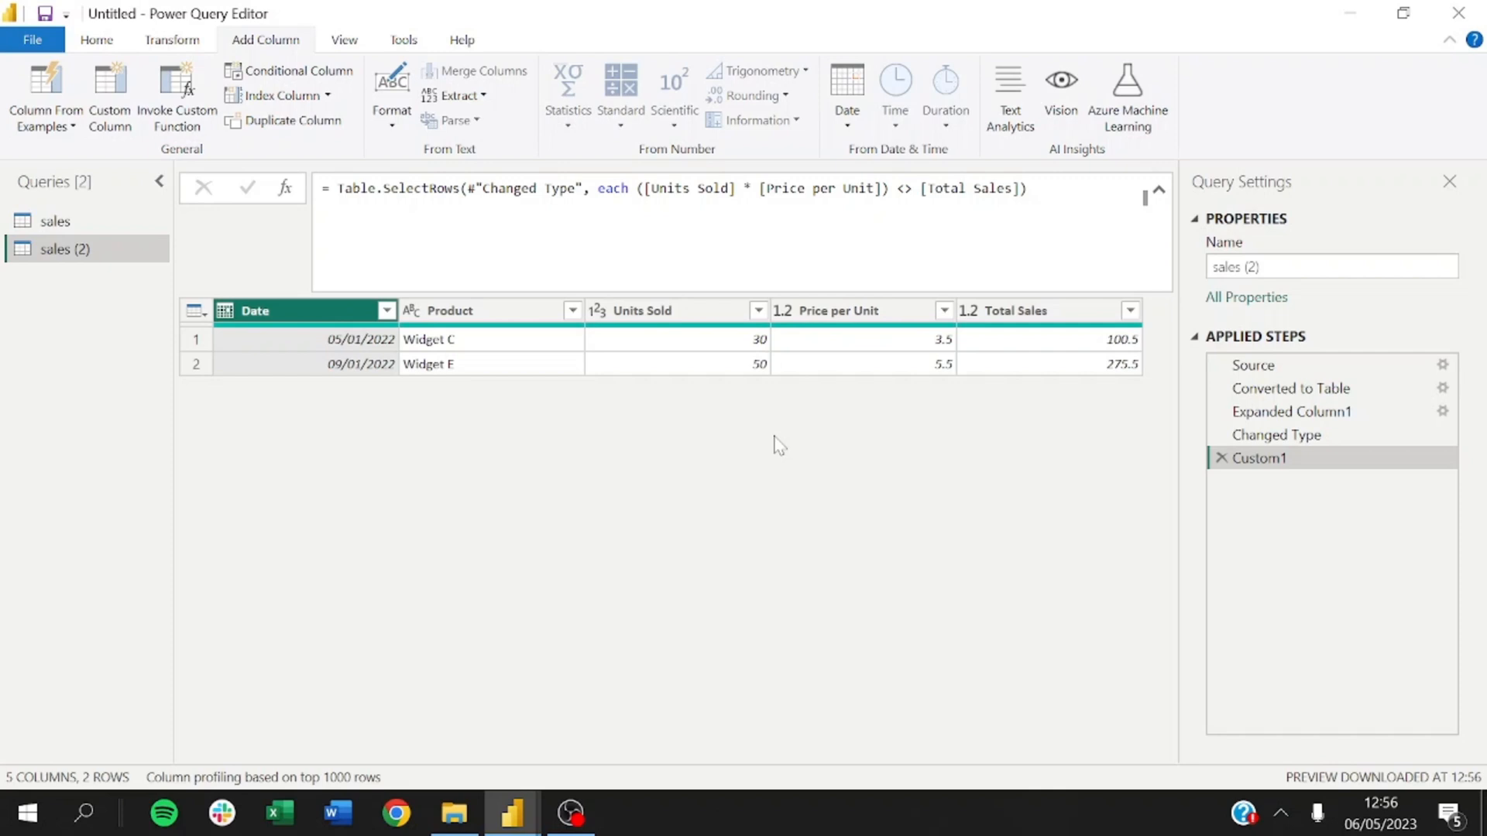
- Rename the Custom1 applied step as Select Rows
right_click(1261, 457)
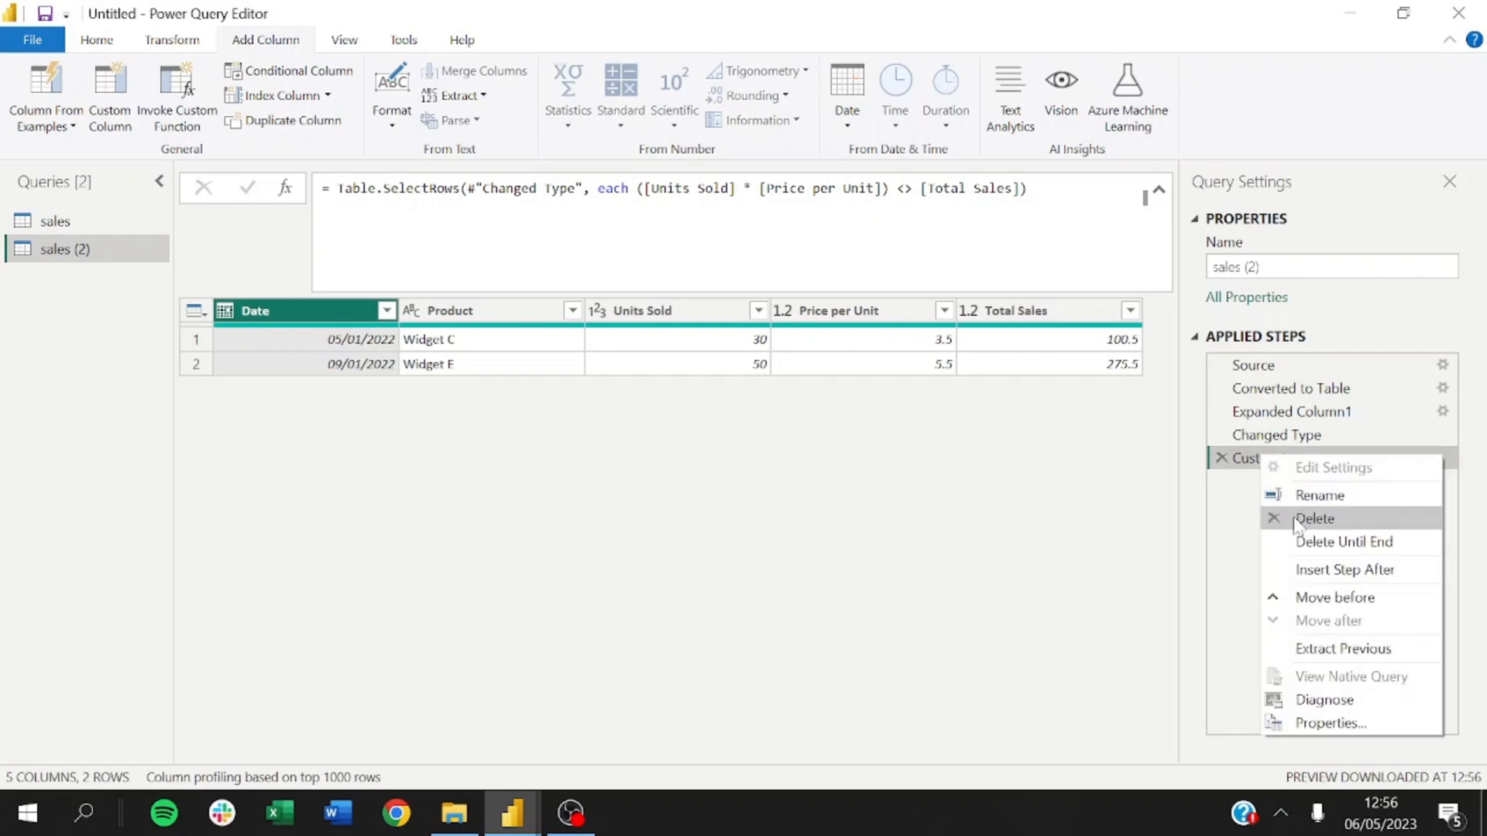
key(Escape)
key(F2)
text(Select )
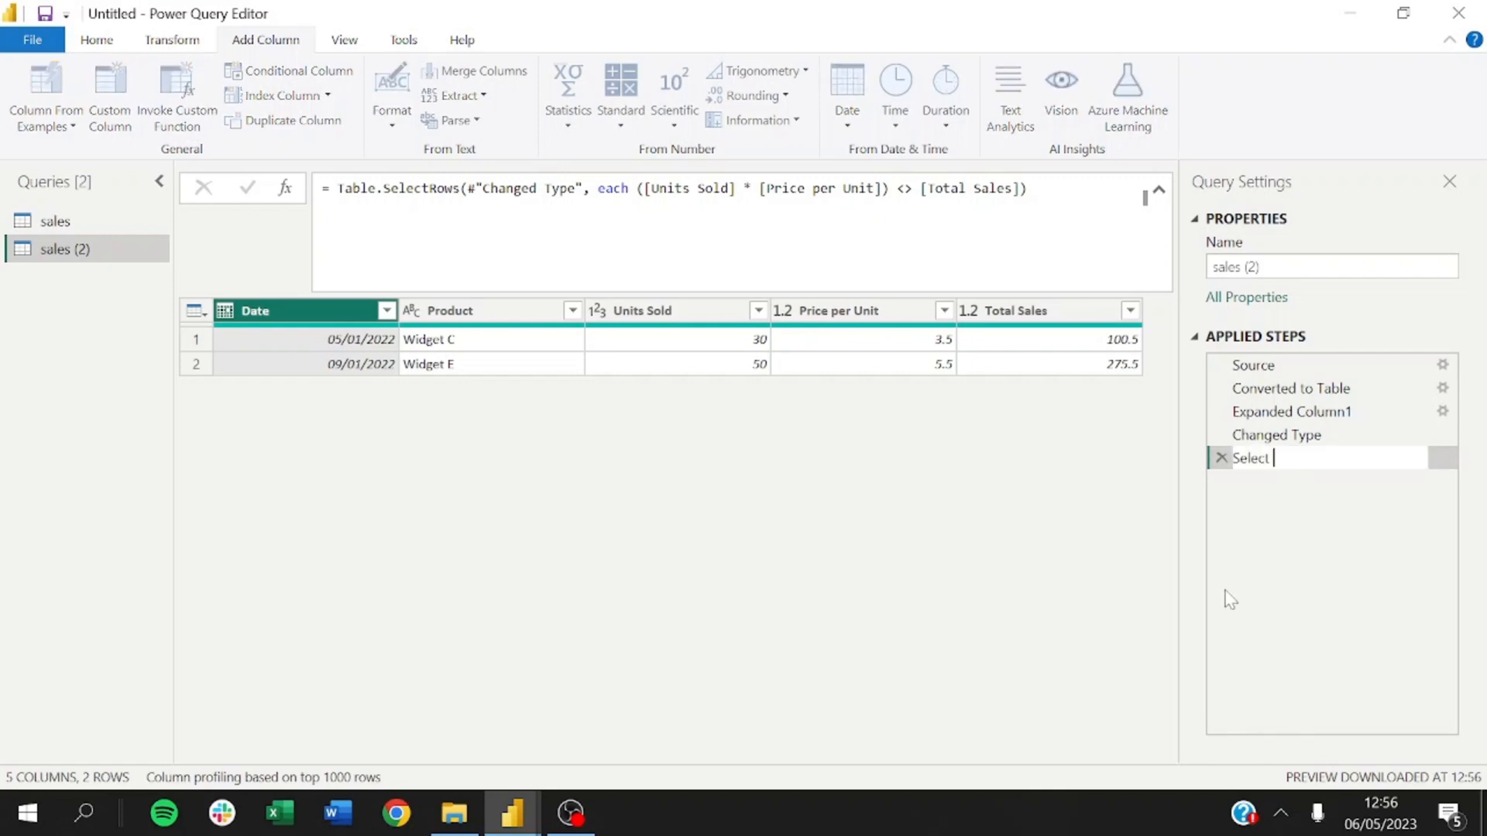
text(Row)
text(s)
key(Return)
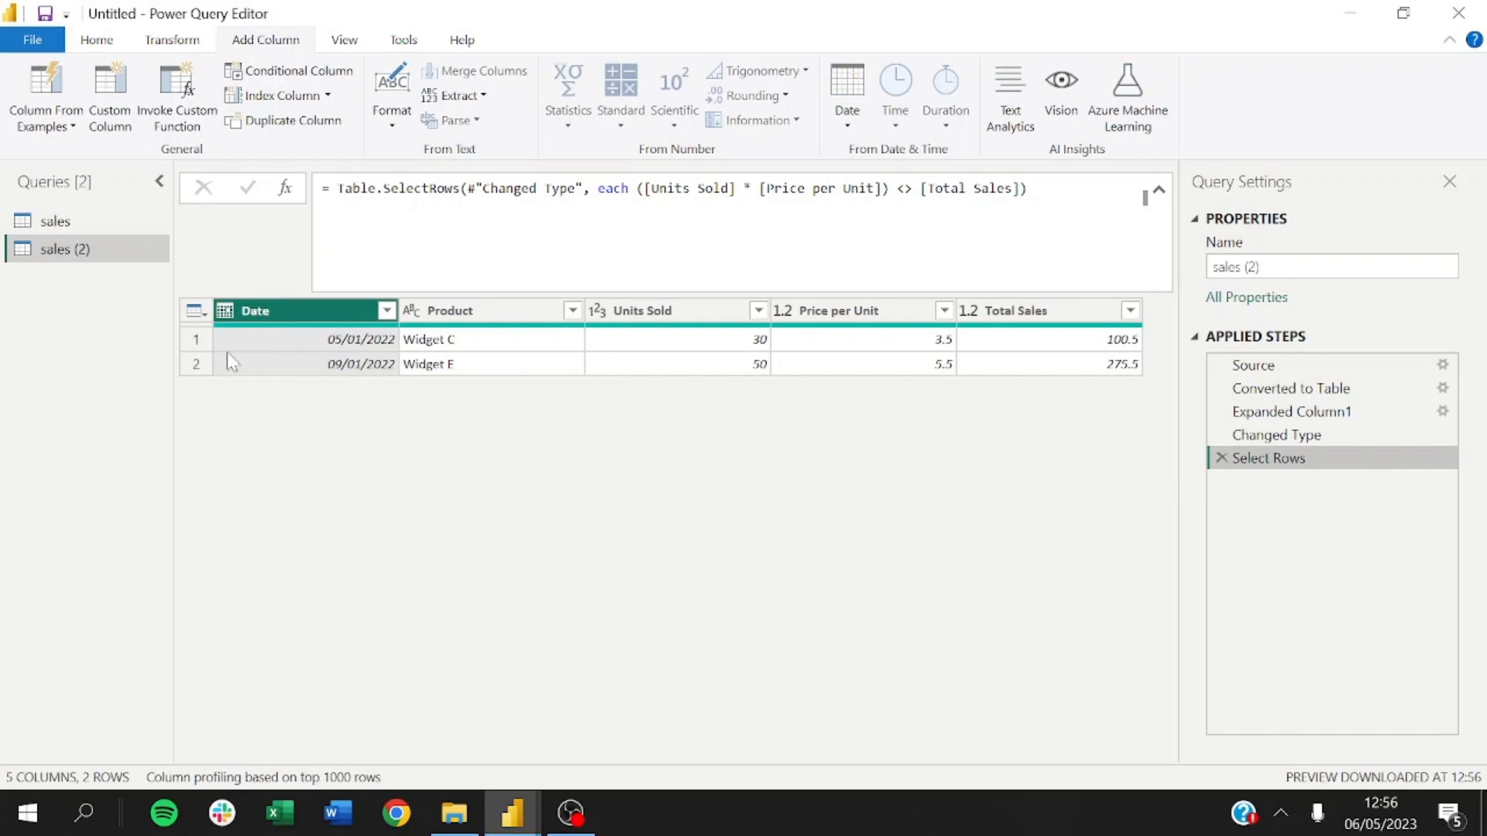
- In the sales (2) query's M code, add the comment "// Select rows with wrong totals" above the Select Rows line and save the code
right_click(92, 265)
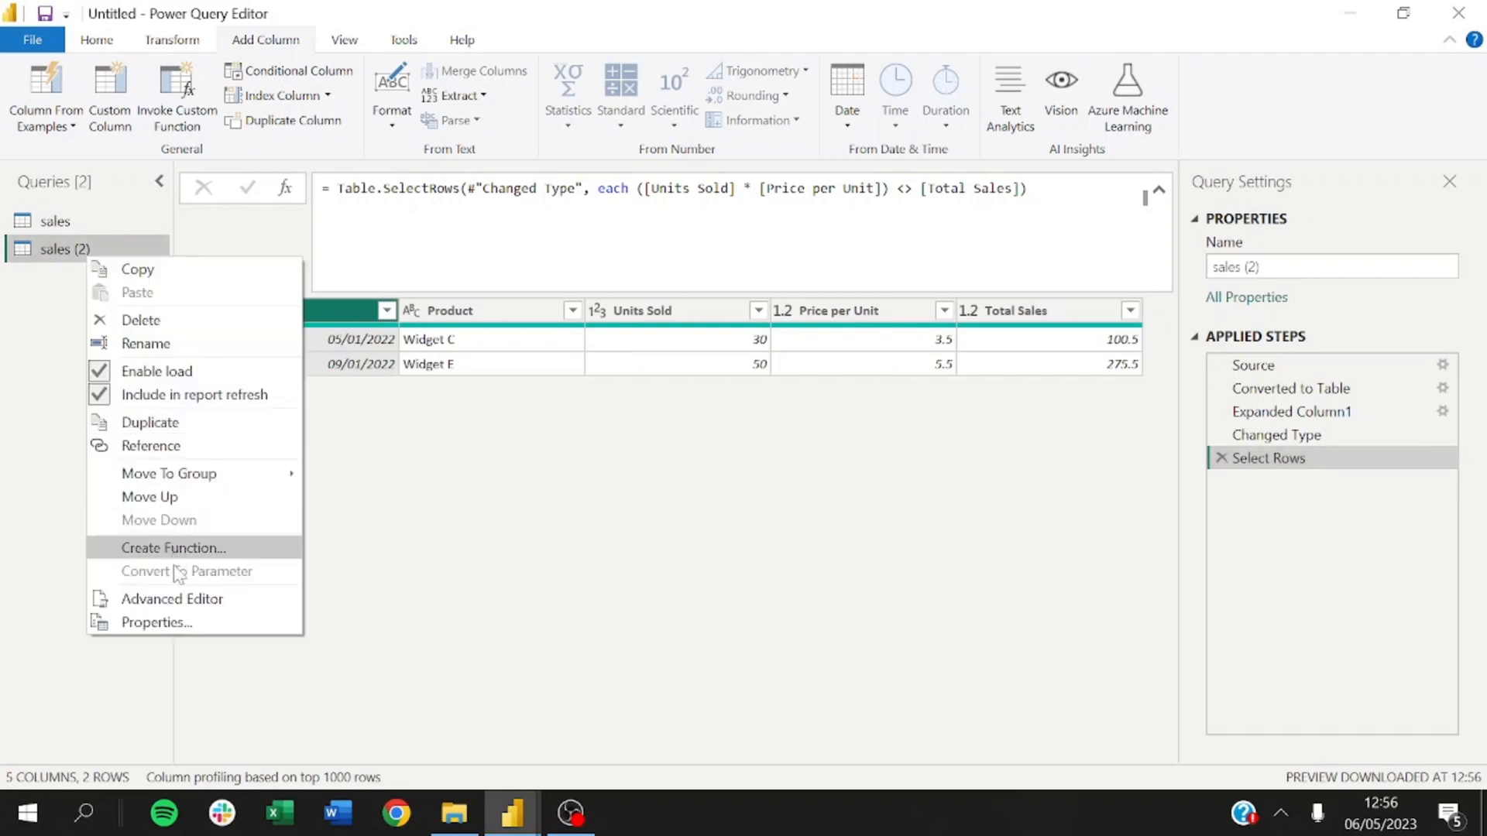
click(1163, 470)
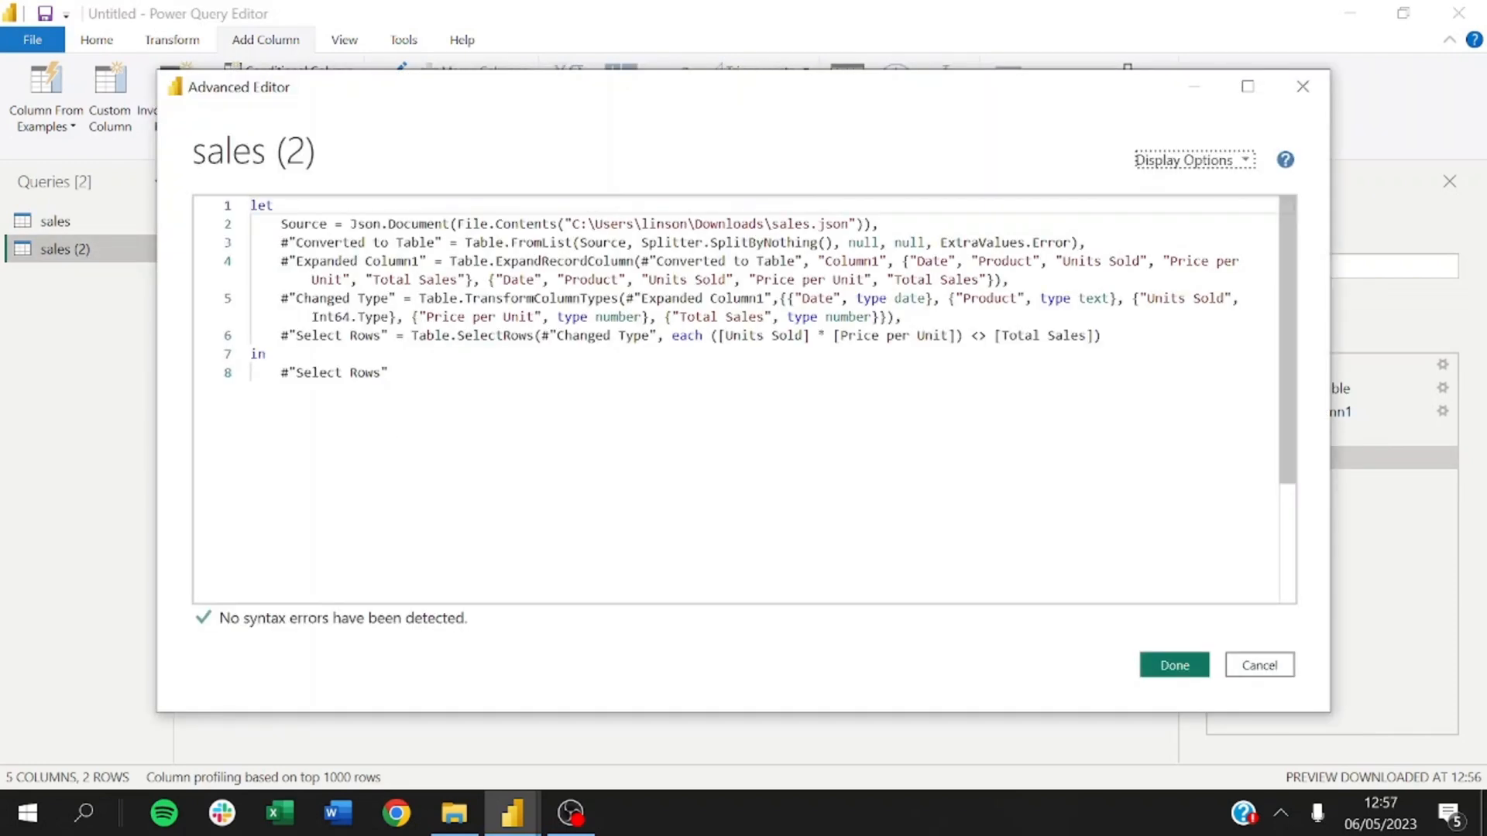
click(903, 318)
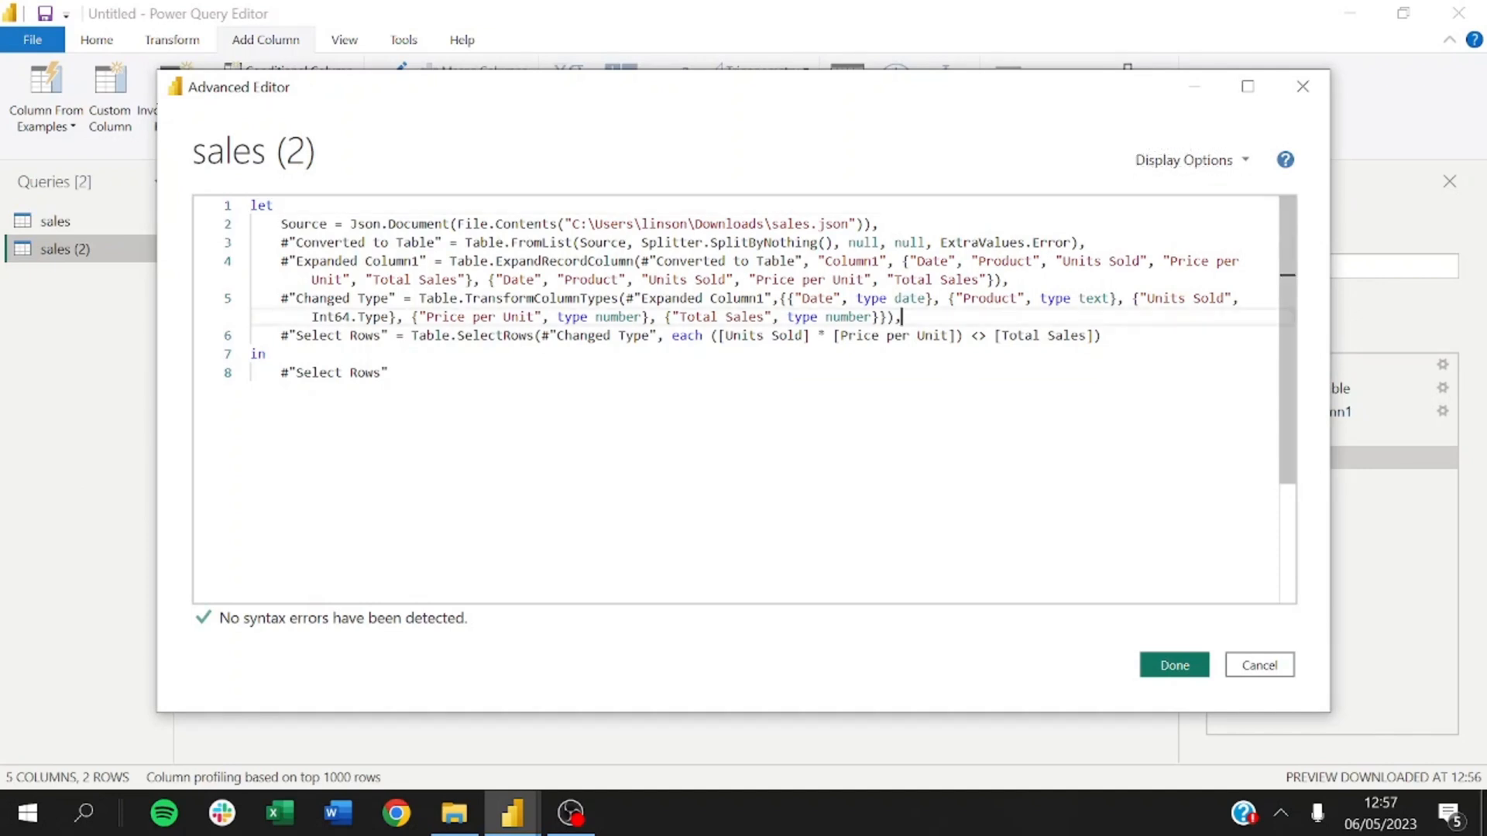
key(Return)
text(//)
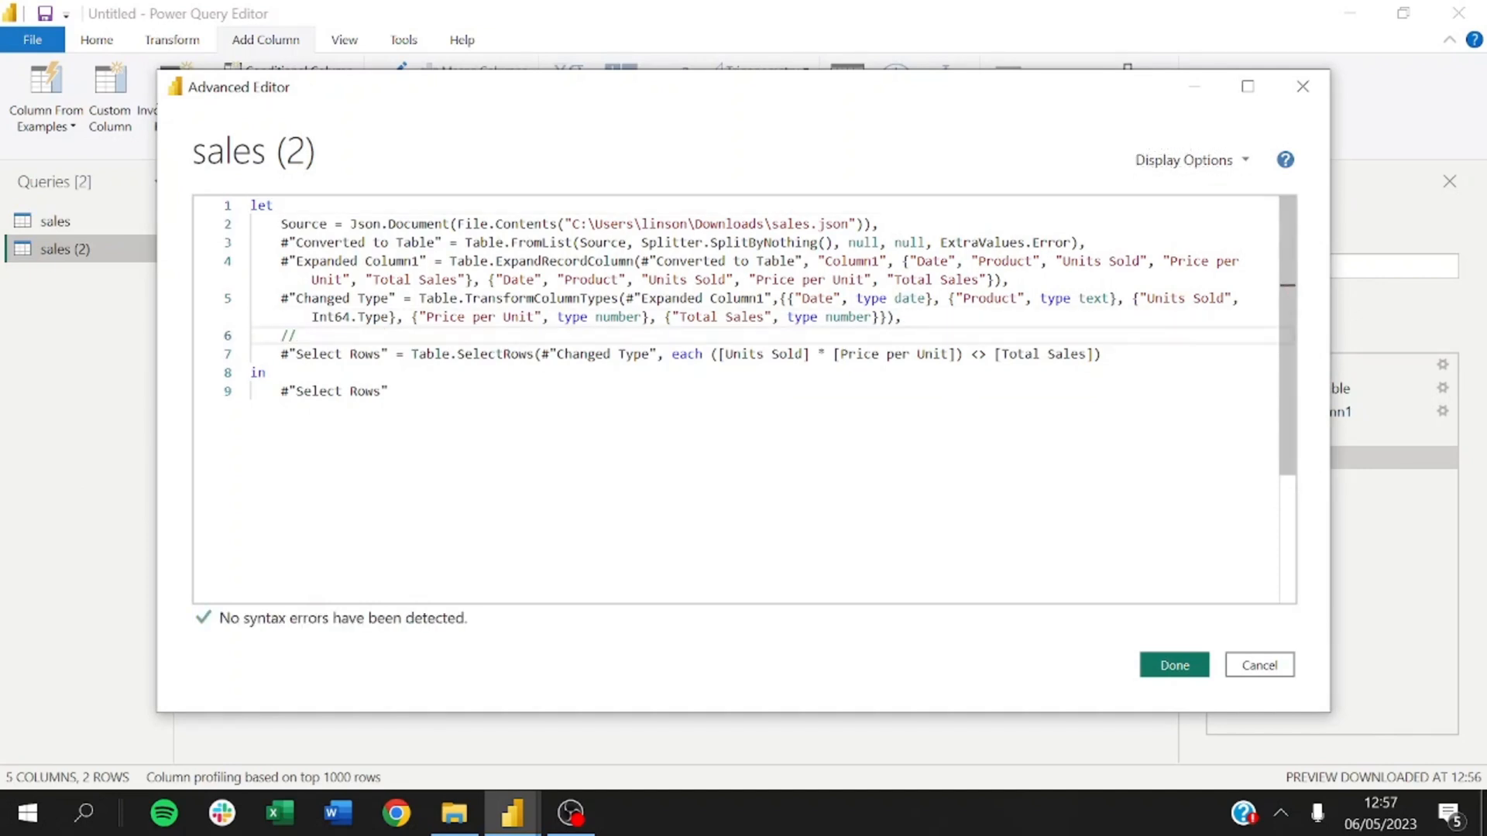
text( Select rows with wrong to)
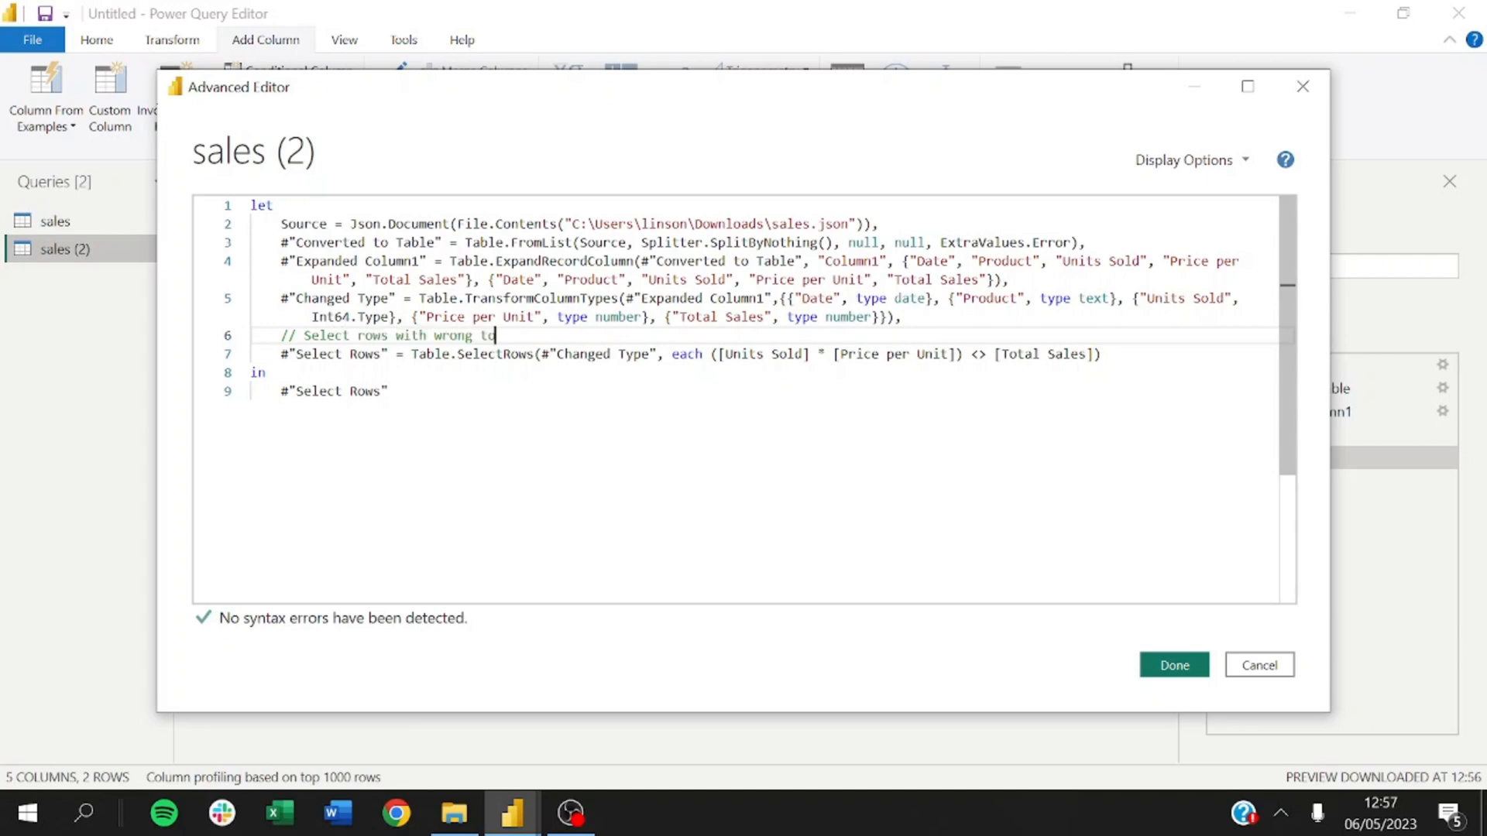
text(tals)
click(1171, 665)
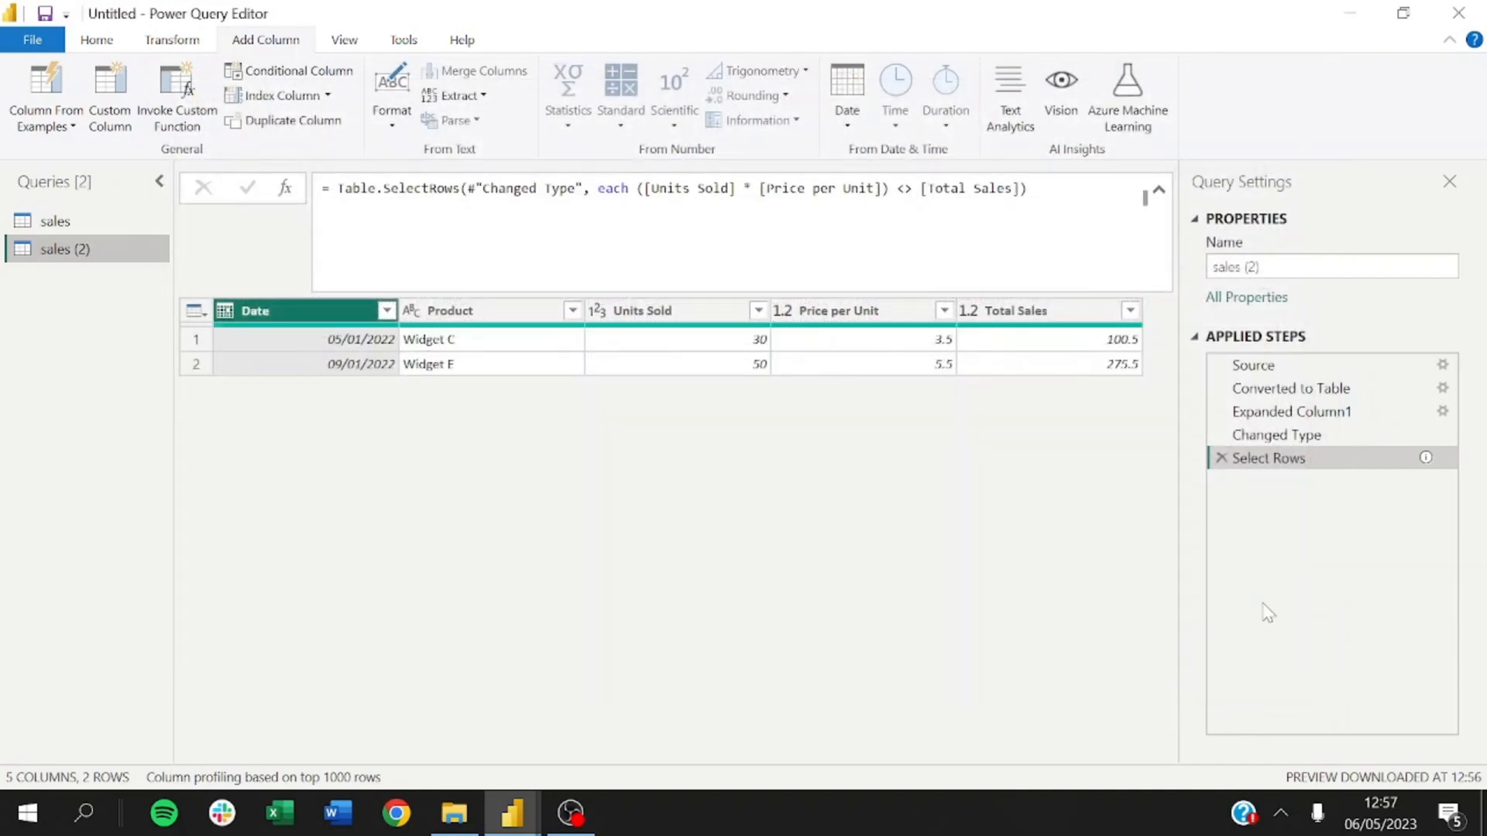
- Examine the Select Rows description and formula in sales (2), and compare its applied steps with those of the sales query
mouse_move(1430, 465)
click(465, 188)
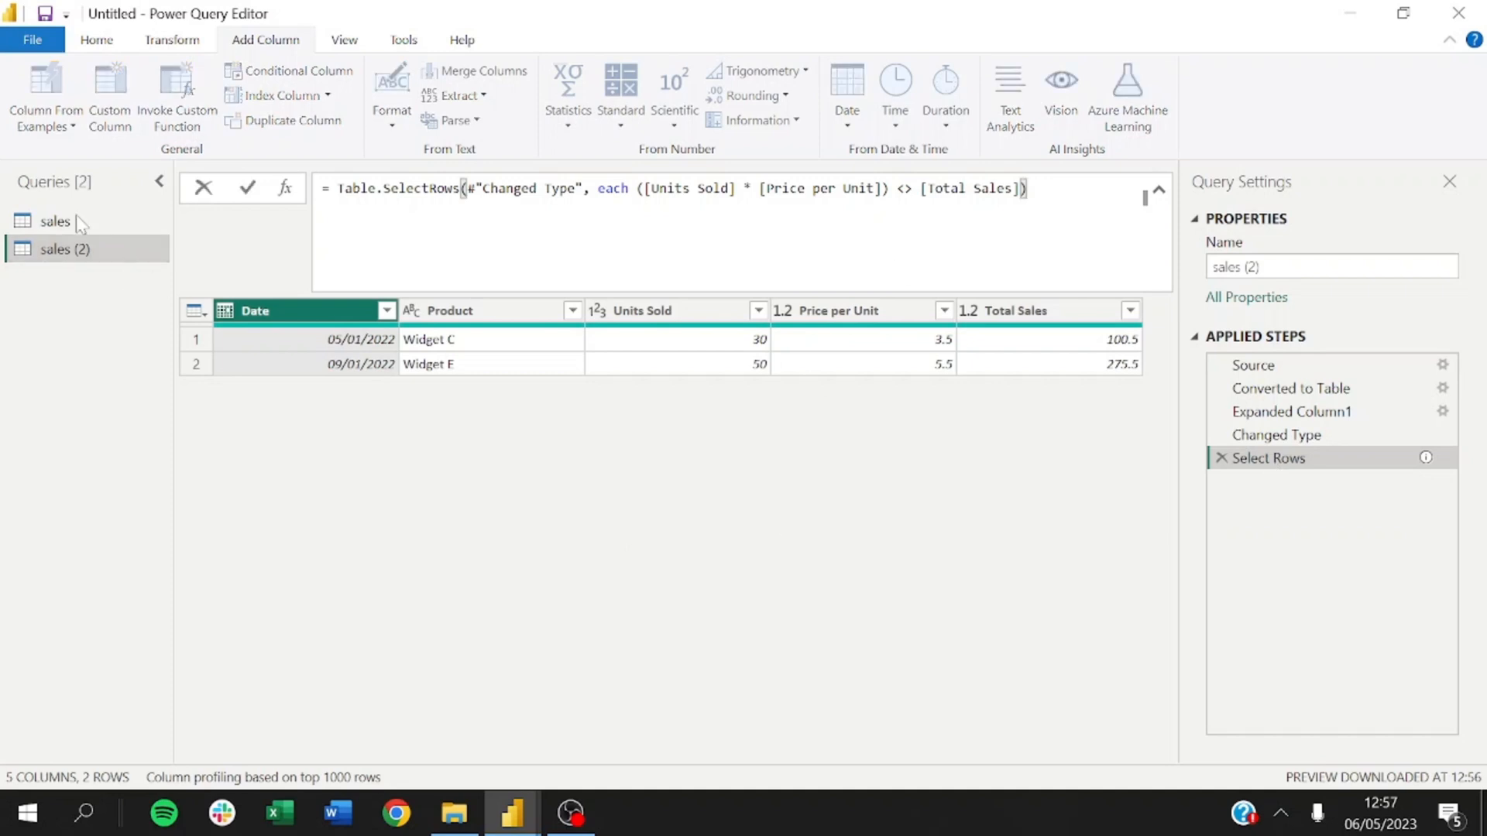
click(76, 217)
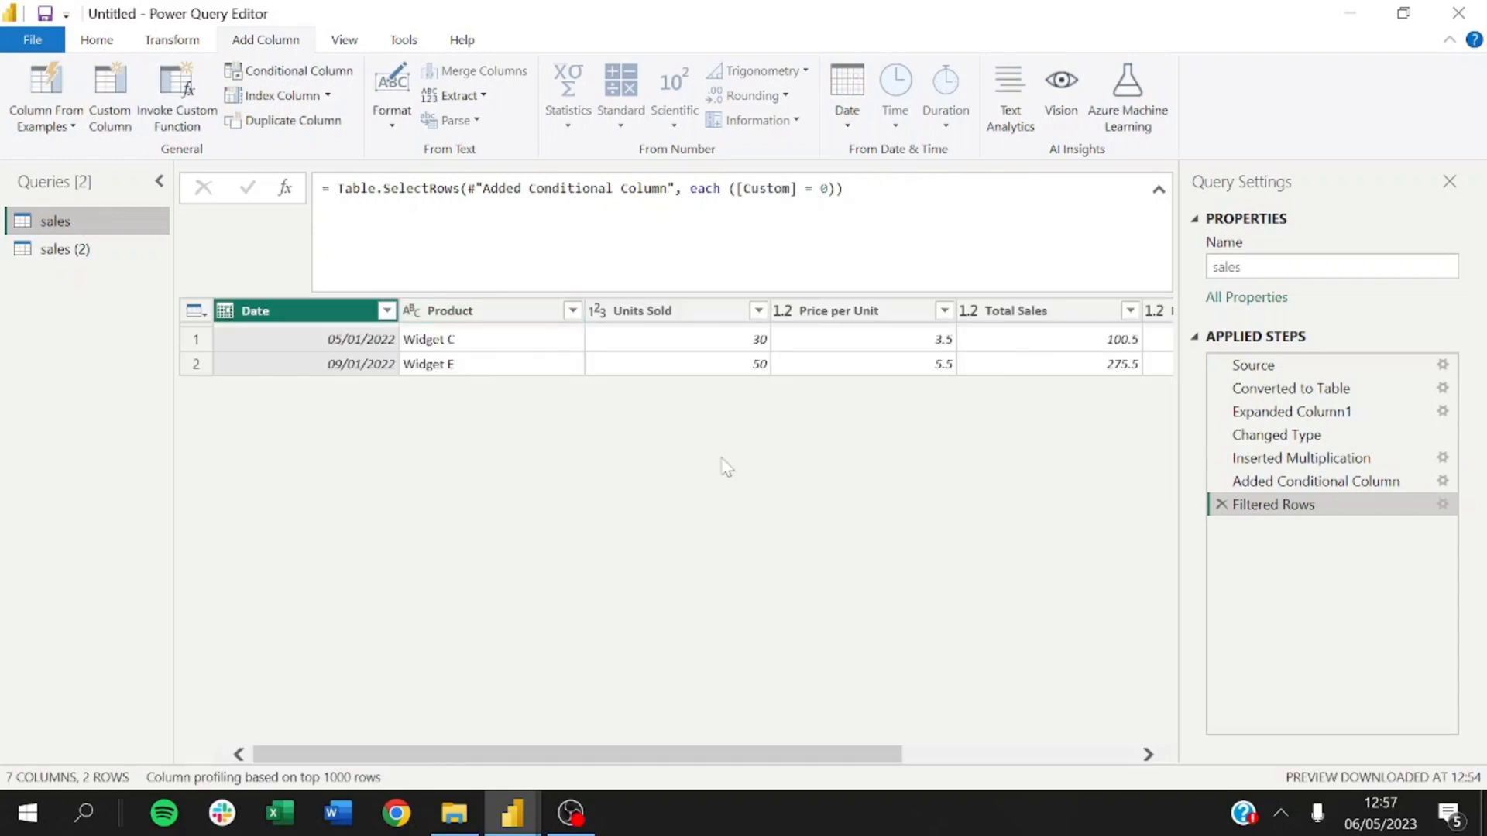
drag(1266, 458, 1268, 478)
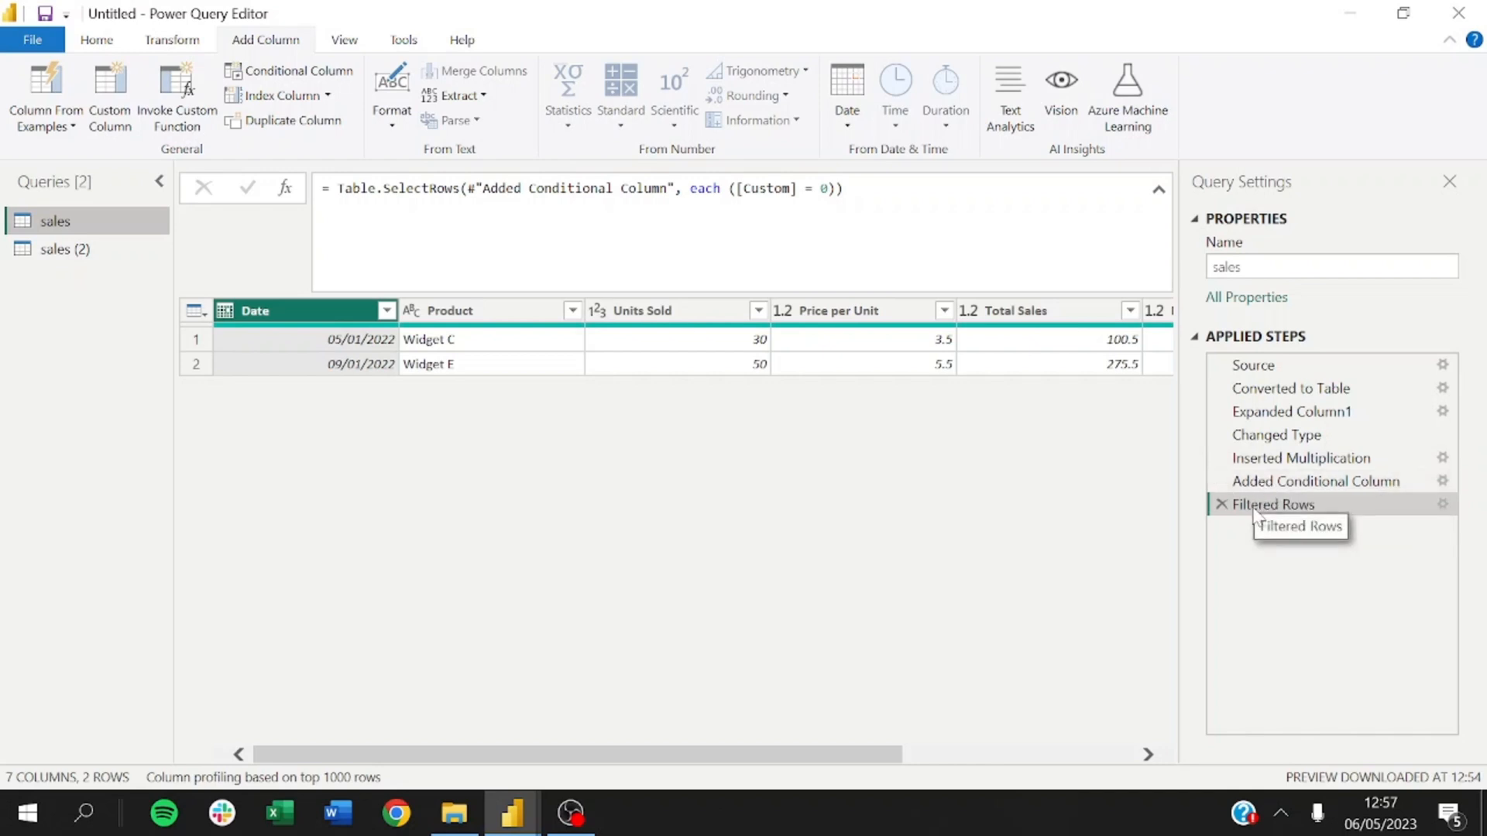
click(45, 249)
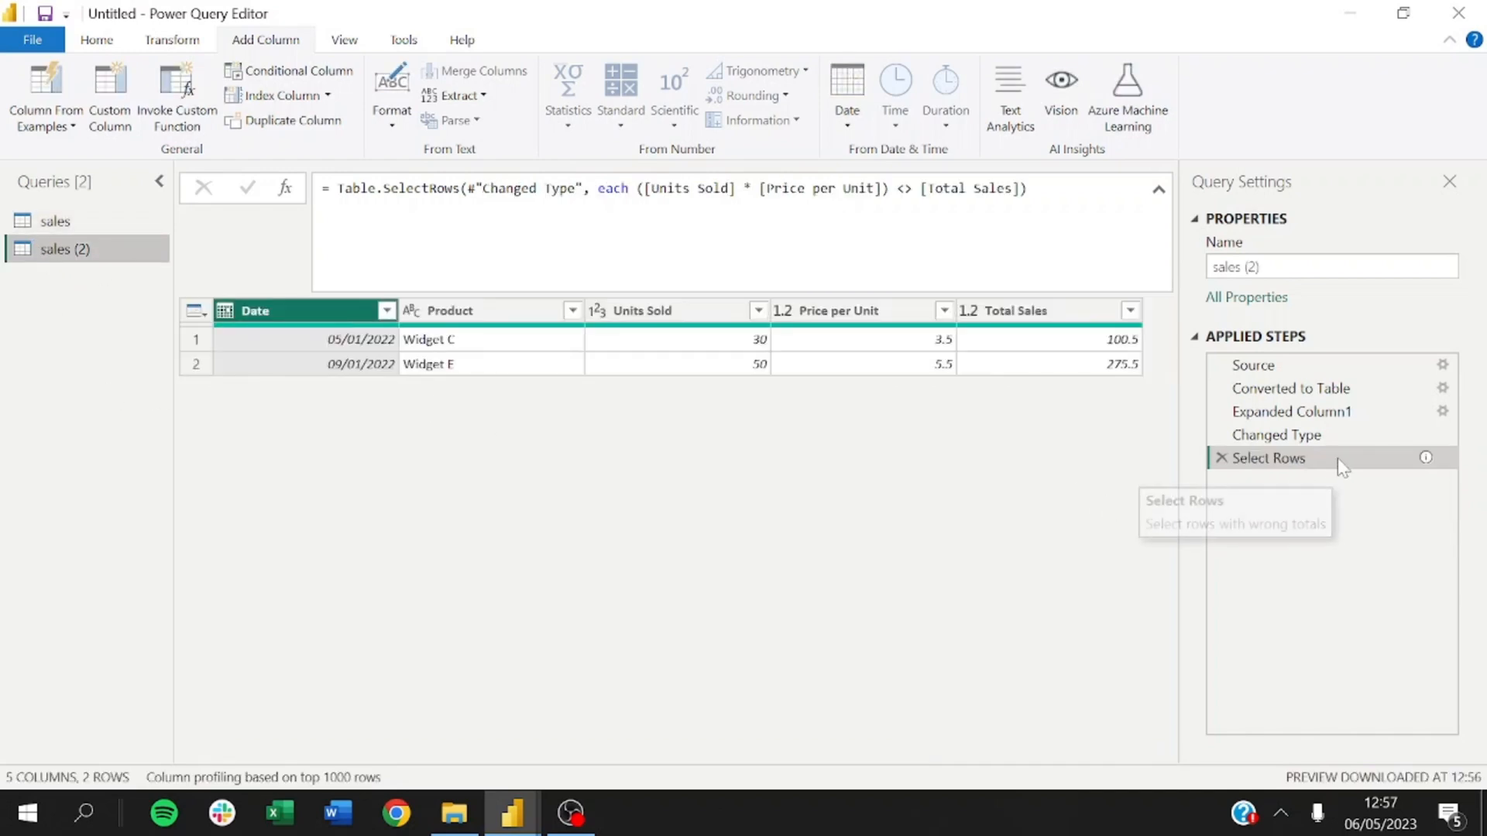
- Remove the Multiplication and Custom columns from the sales query
click(53, 222)
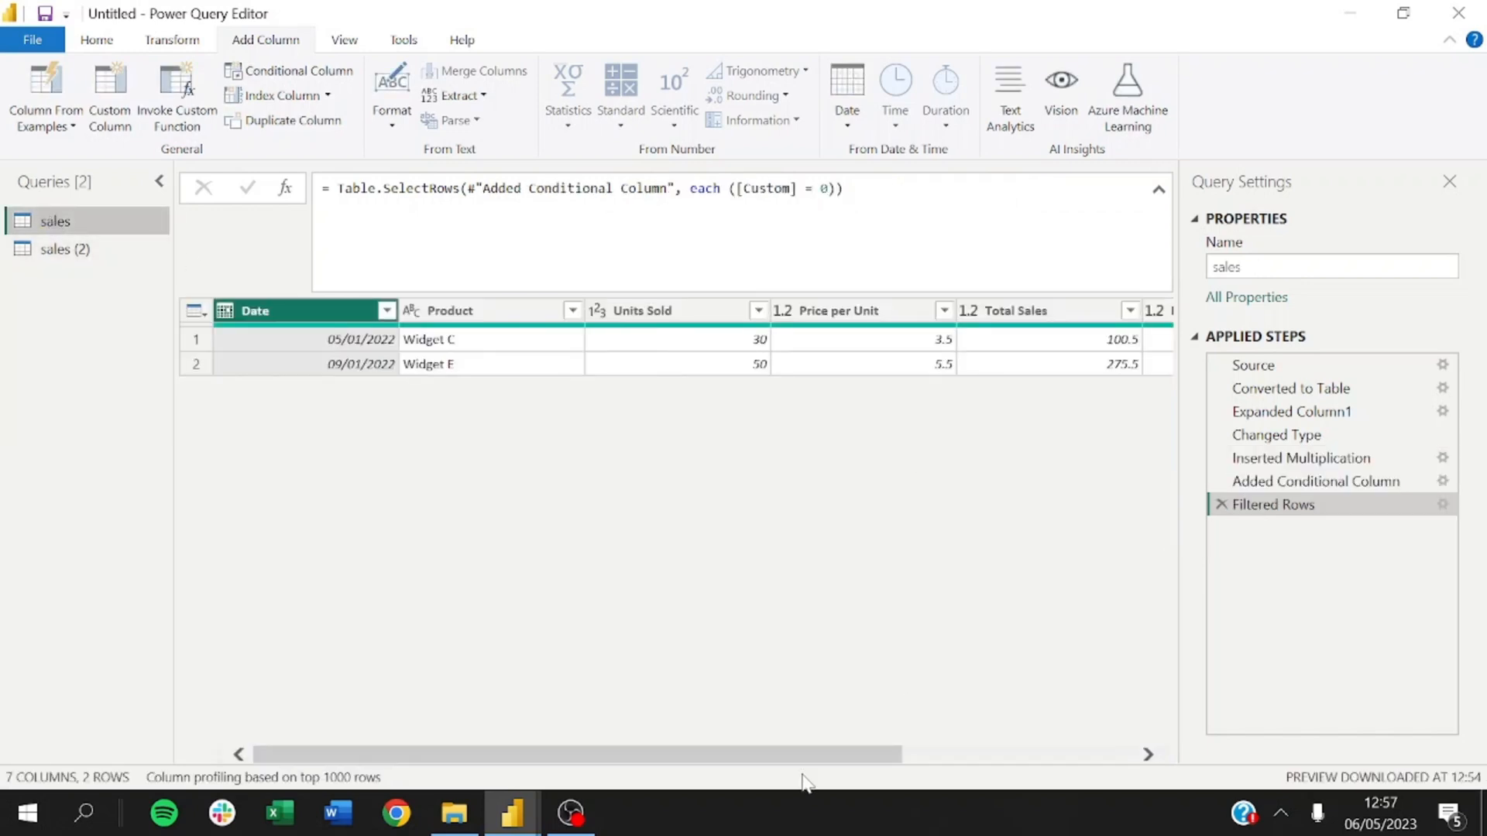
drag(808, 755, 1121, 751)
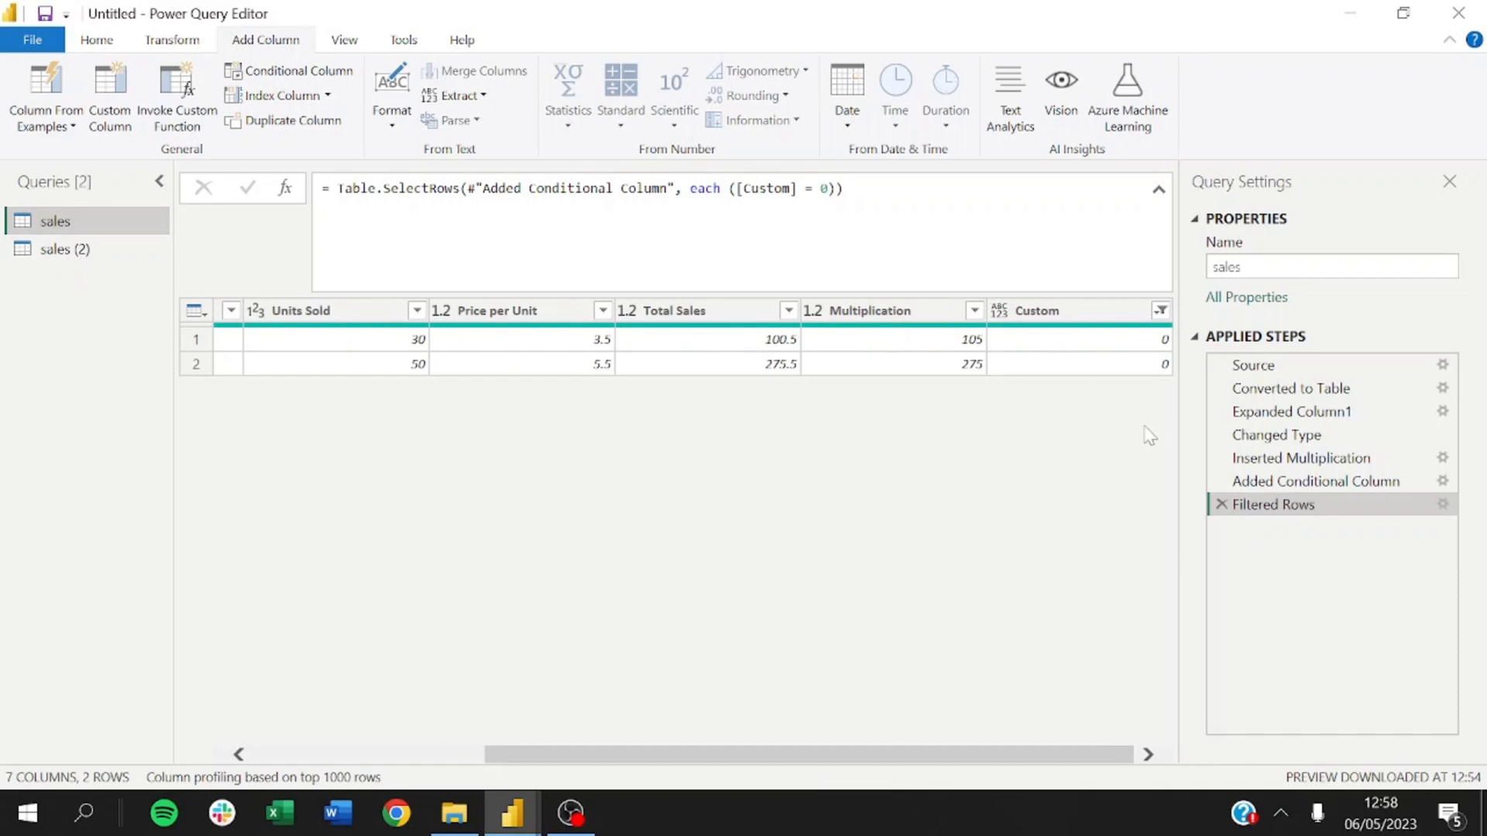
click(1067, 312)
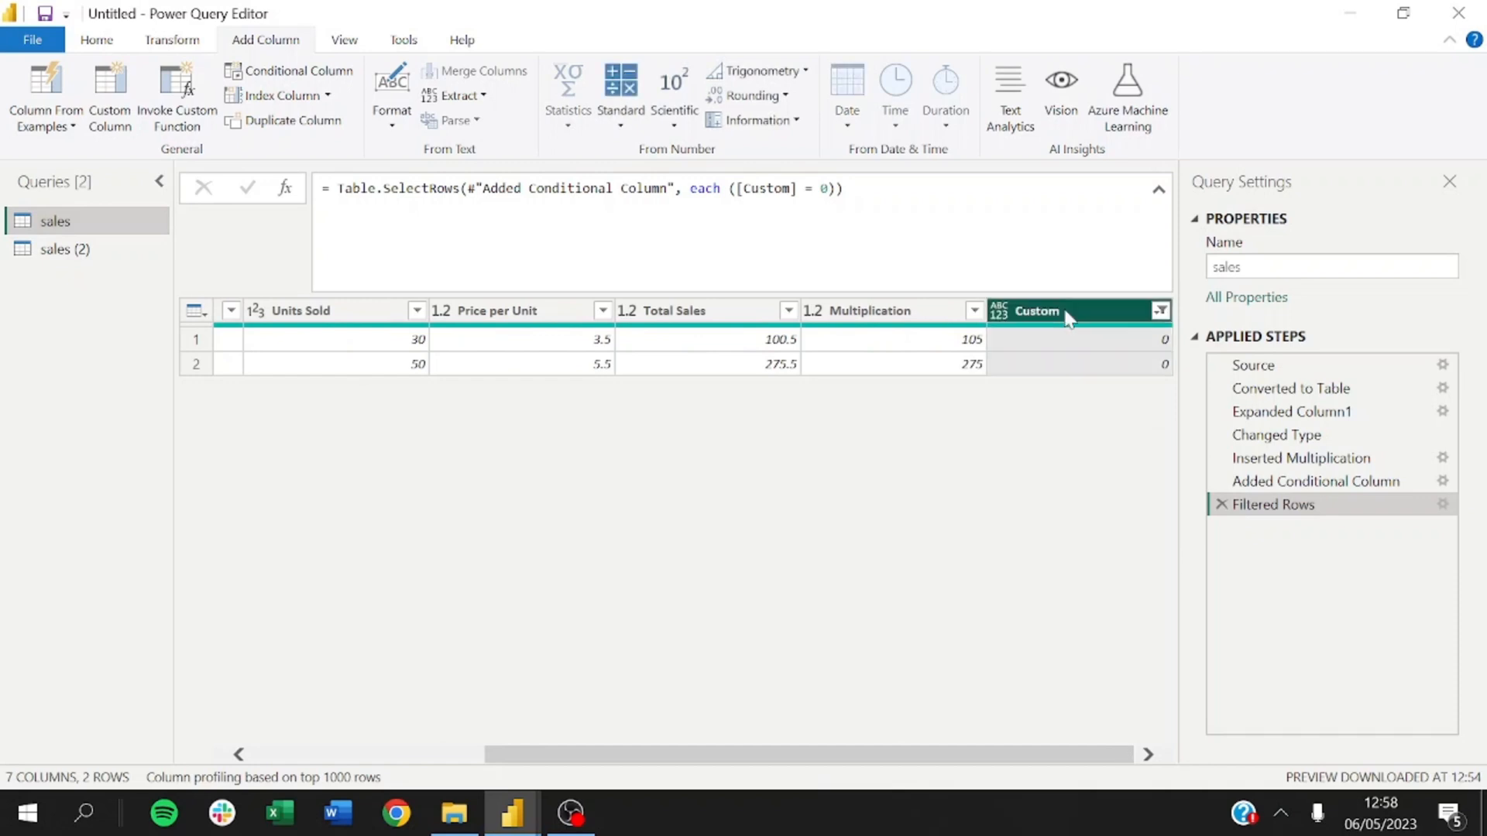
ctrl+click(879, 314)
right_click(877, 313)
click(914, 356)
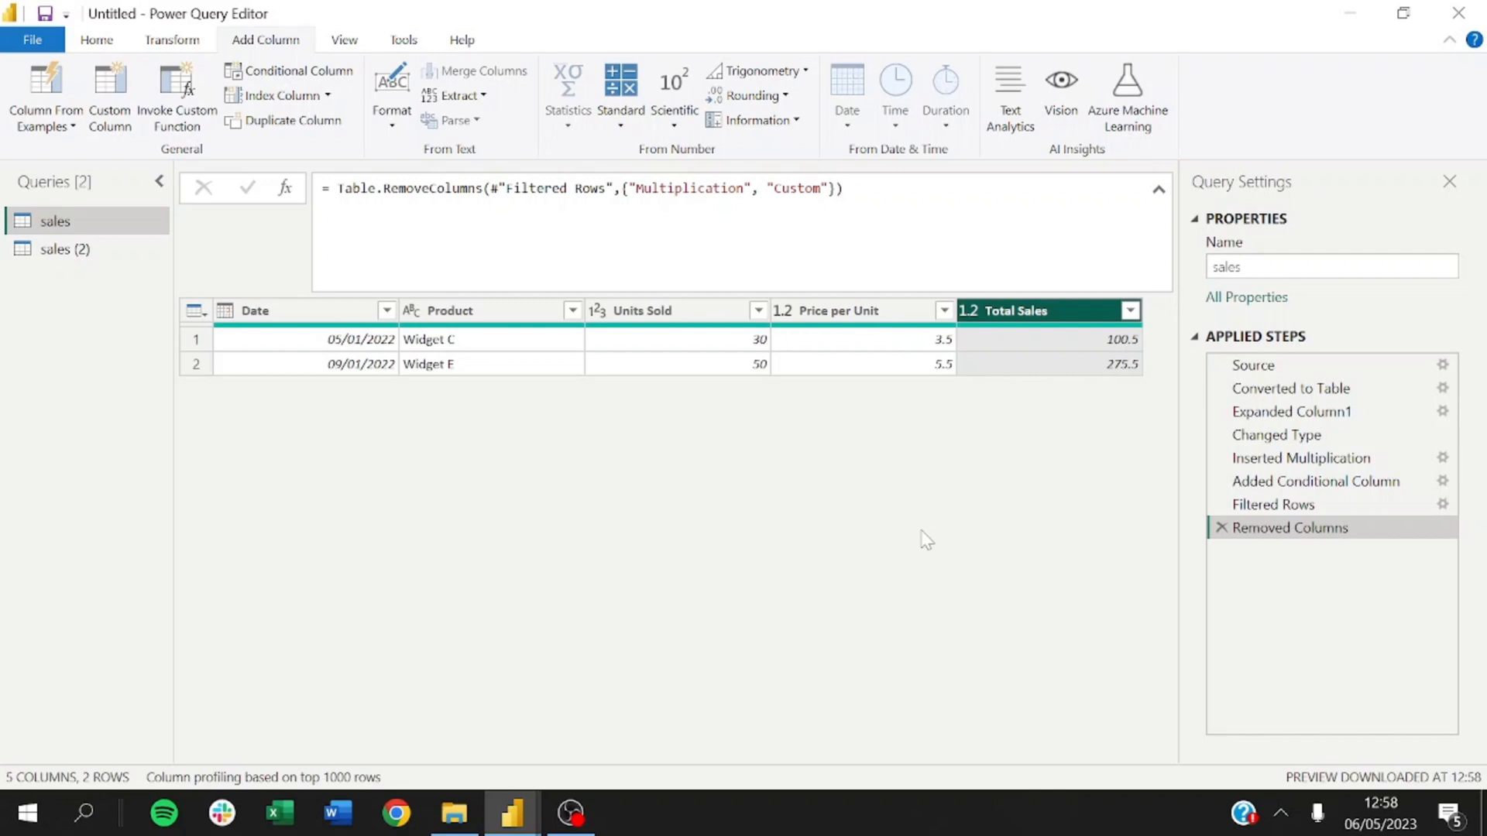
- Return to the sales (2) query and review its Select Rows formula
click(98, 250)
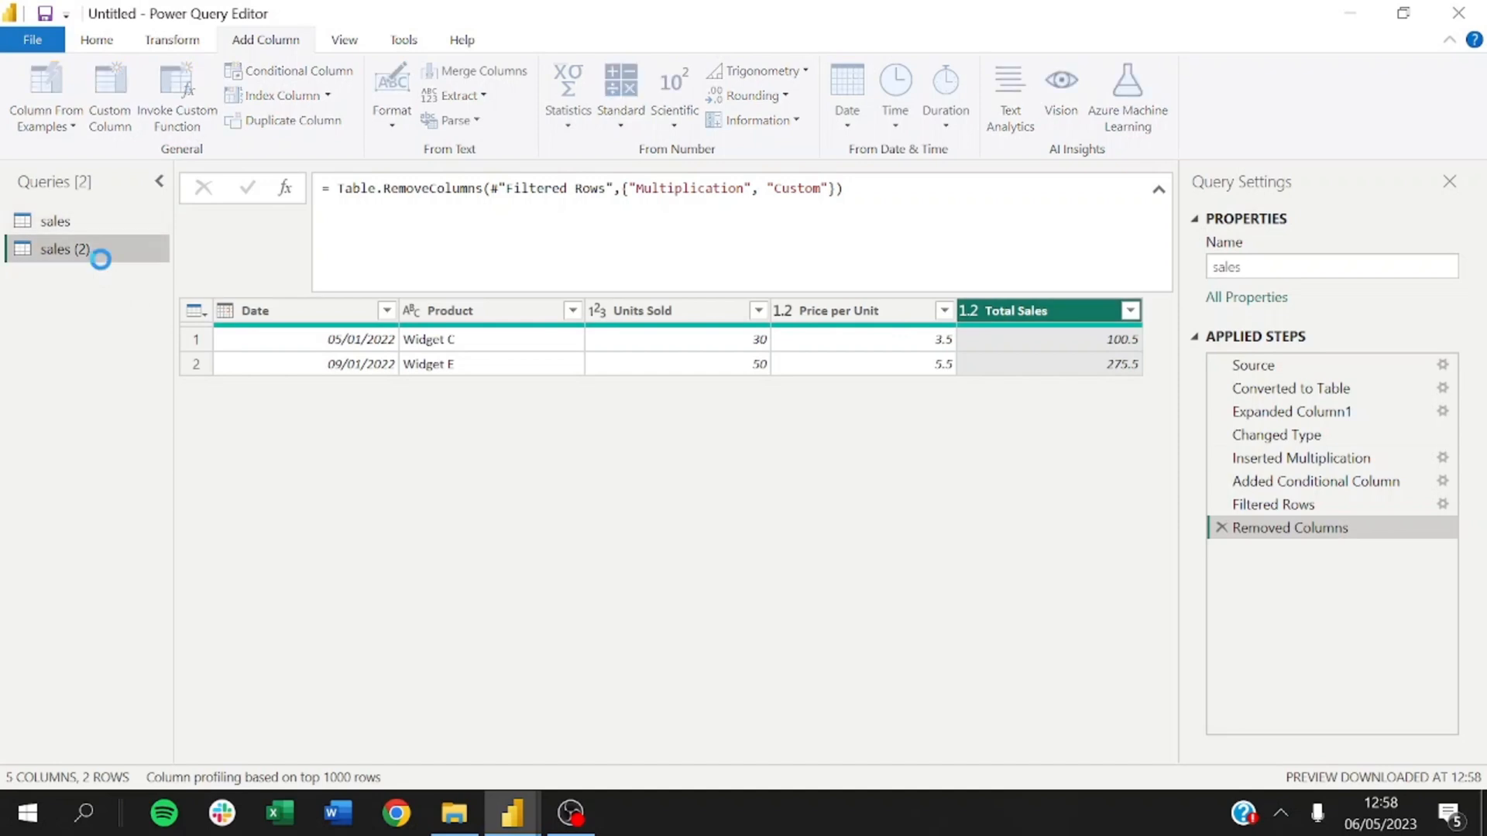
click(1144, 198)
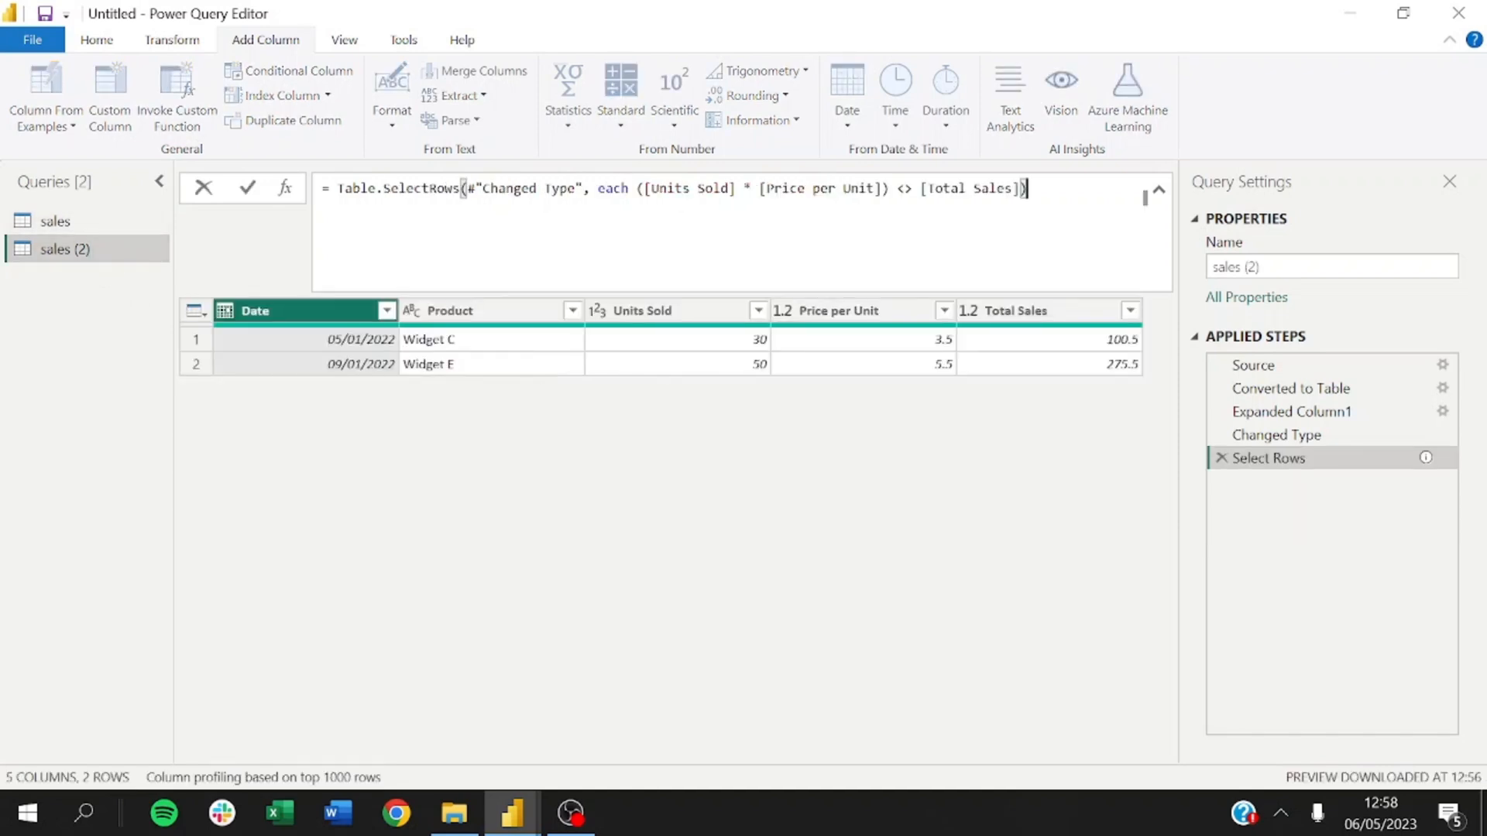